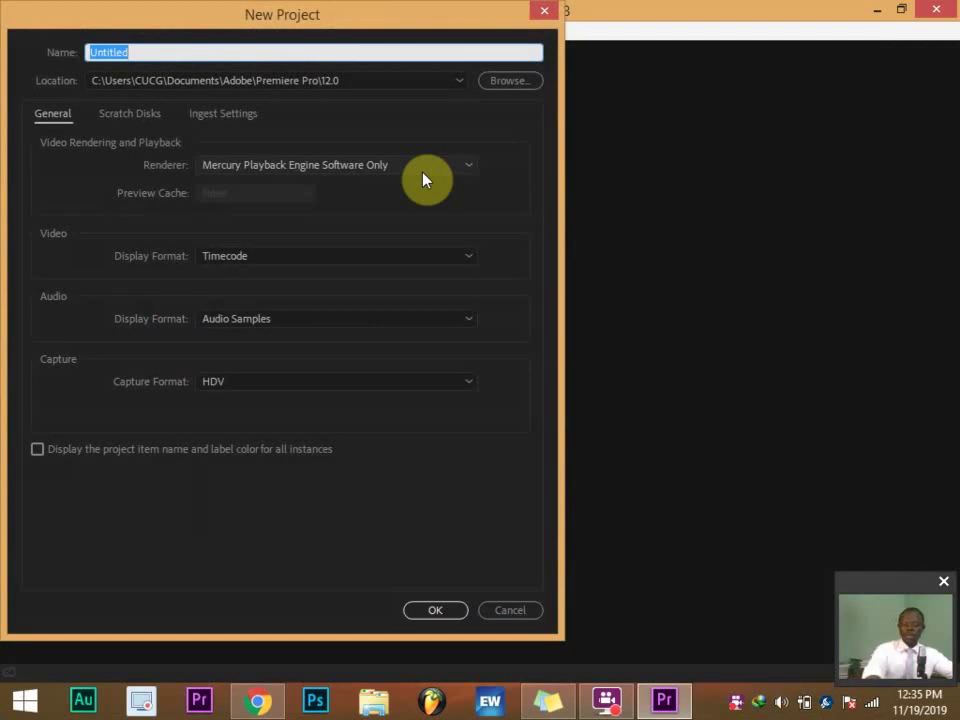
Step: Name the new project 'music' and create it with the default settings
{"action": "type", "text": "music"}
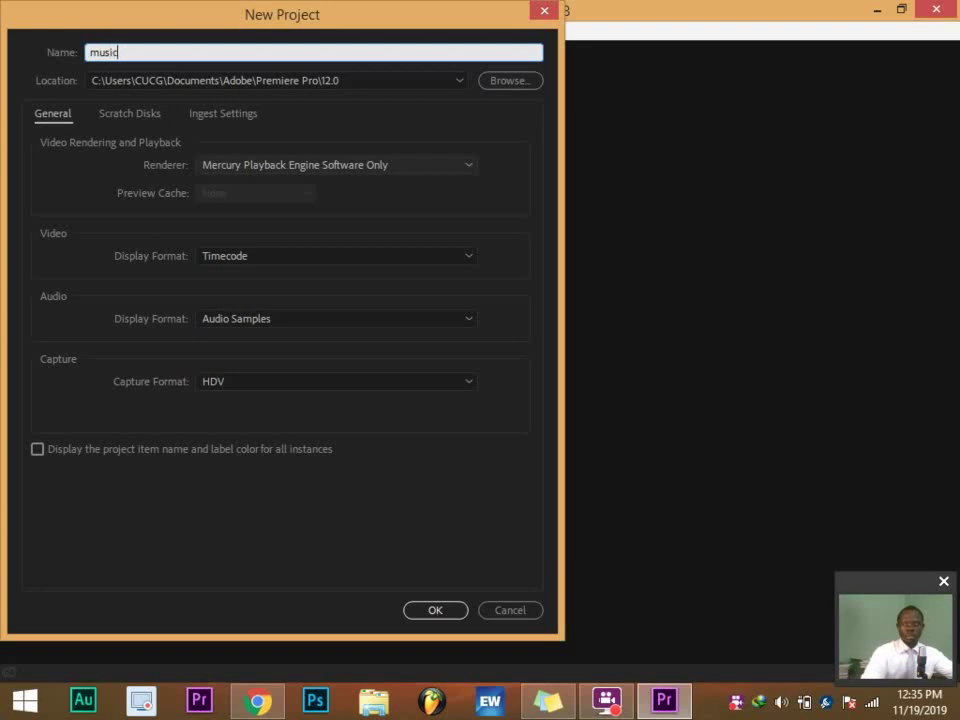
{"action": "left_click", "coordinate": [435, 613]}
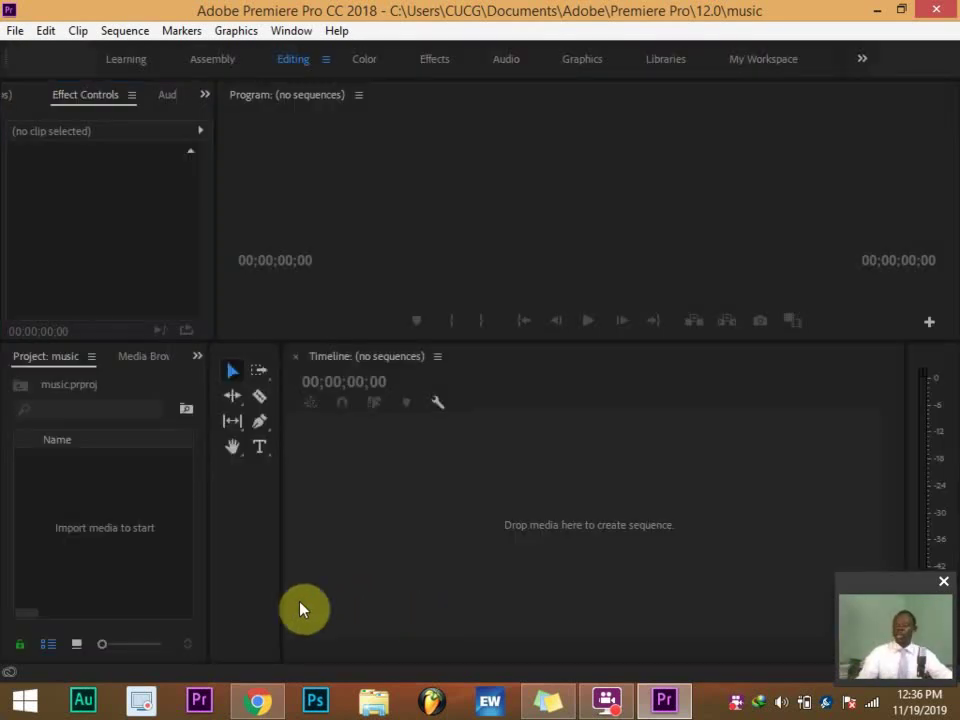
Step: Focus the empty media list in the music project's Project panel
{"action": "left_click", "coordinate": [138, 527]}
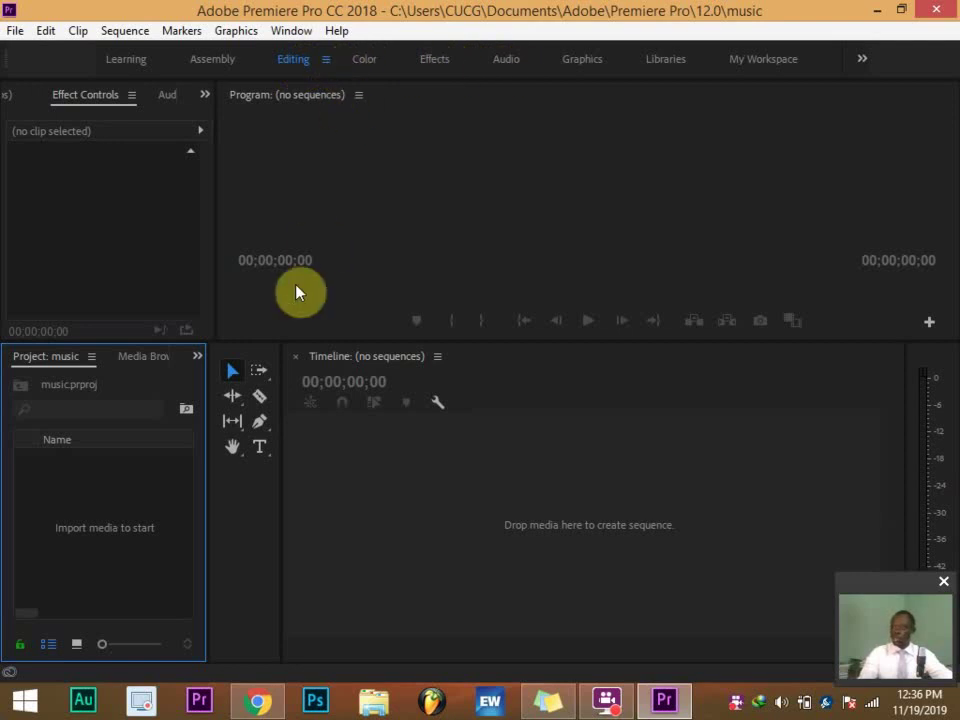
Step: Open the Import dialog from the File menu and navigate up to the piano folder
{"action": "double_click", "coordinate": [102, 533]}
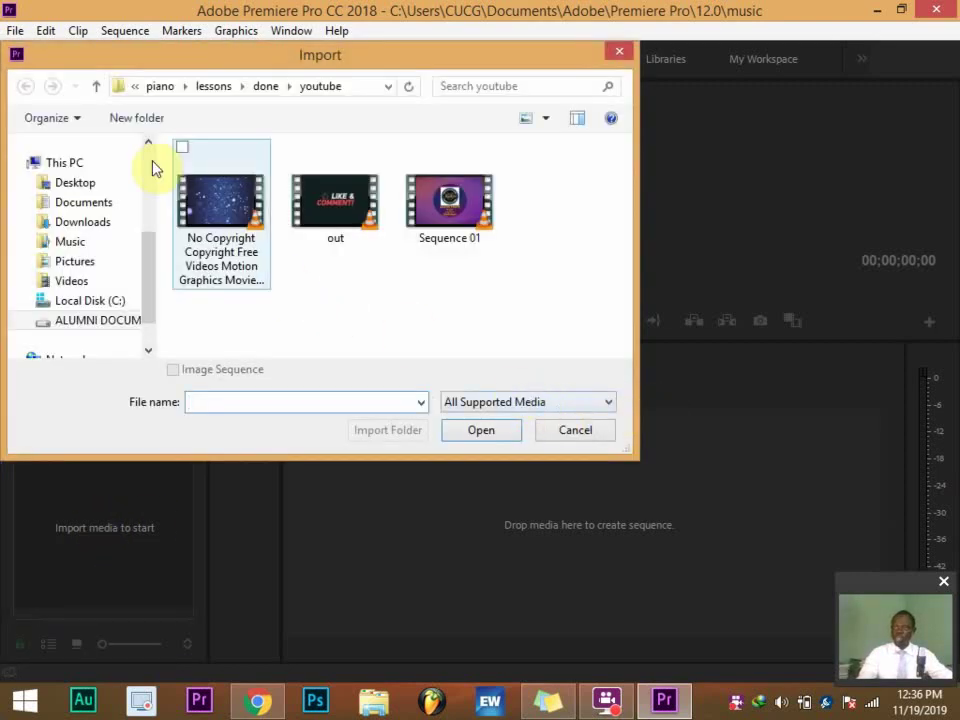
{"action": "left_click", "coordinate": [97, 94]}
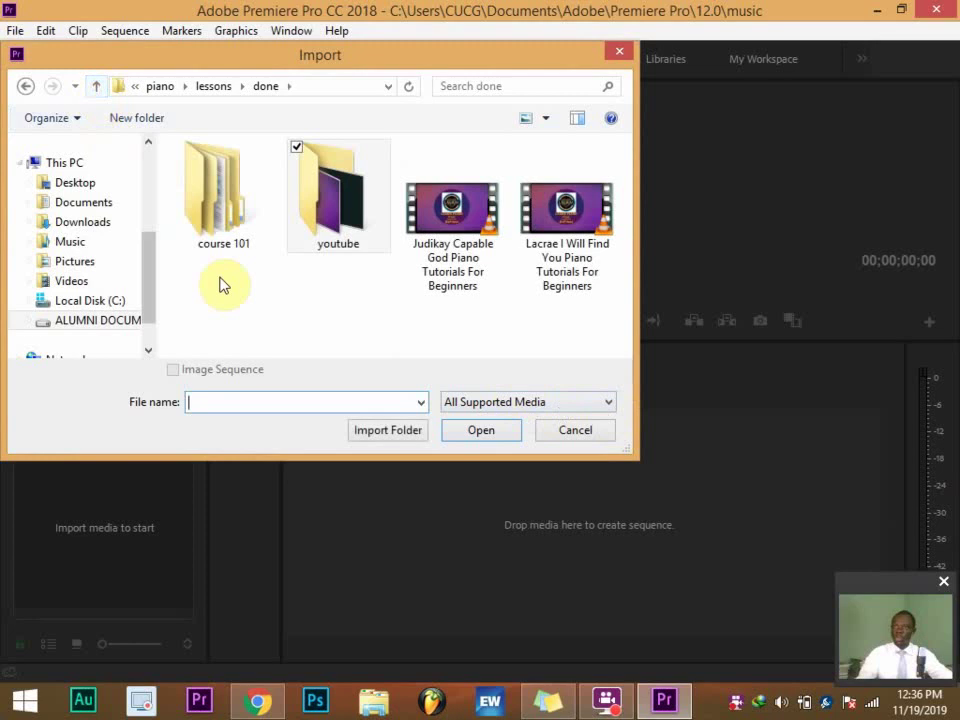
{"action": "left_click", "coordinate": [549, 426]}
{"action": "left_click", "coordinate": [15, 30]}
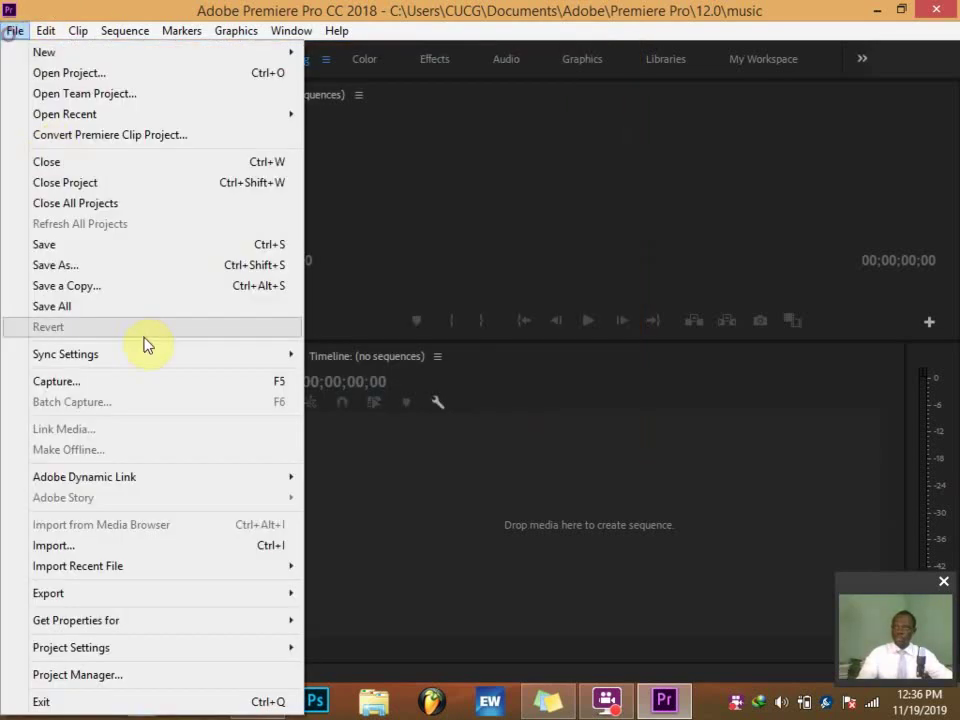
{"action": "left_click", "coordinate": [56, 546]}
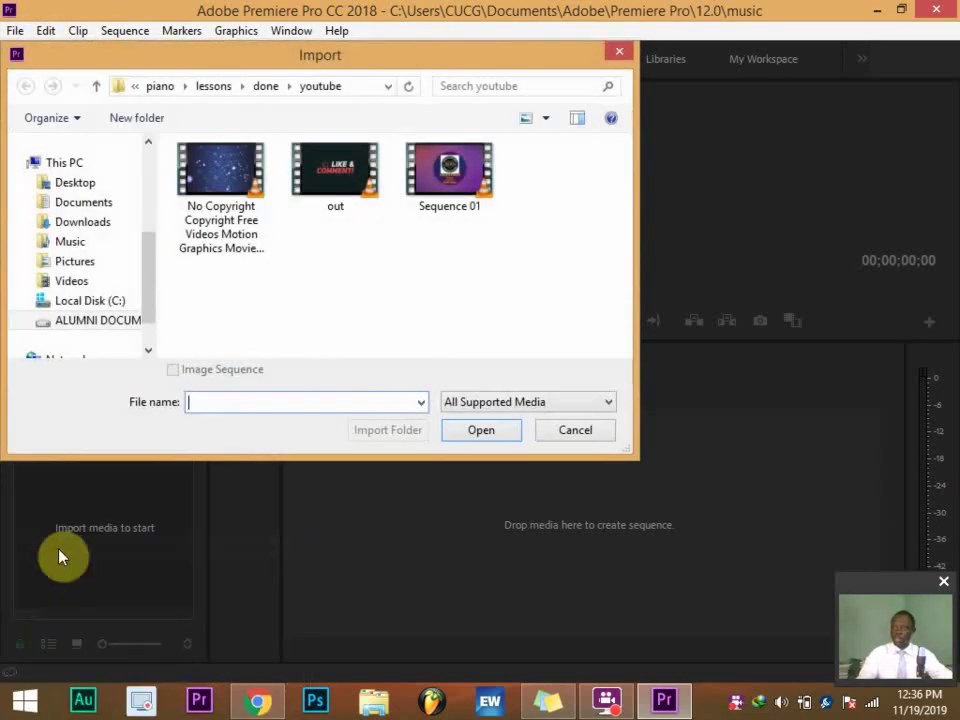
{"action": "left_click", "coordinate": [96, 86]}
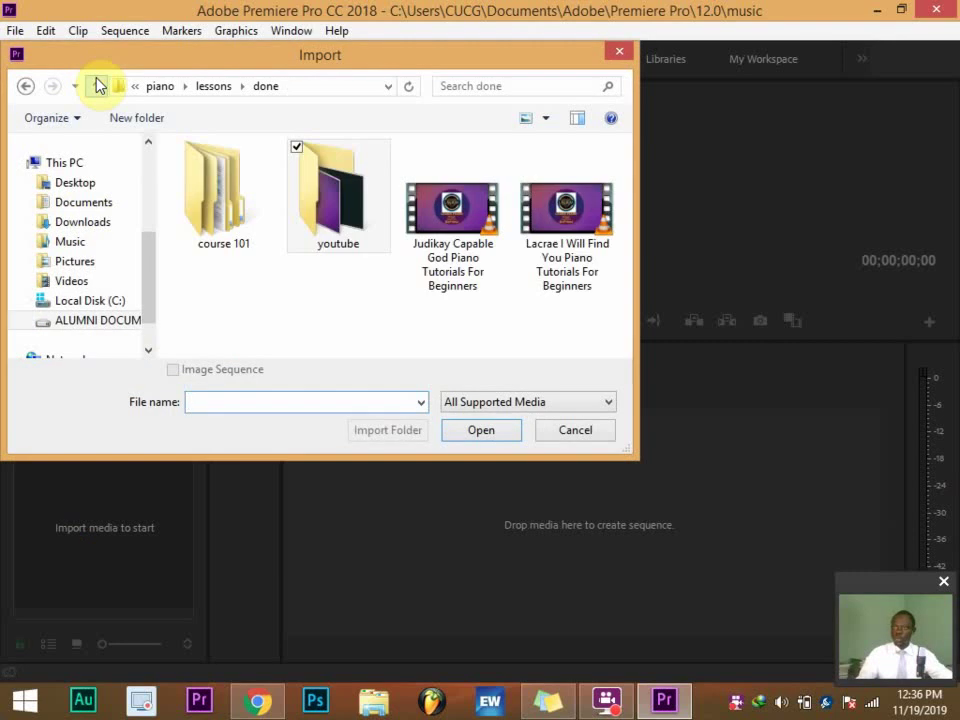
{"action": "left_click", "coordinate": [98, 86]}
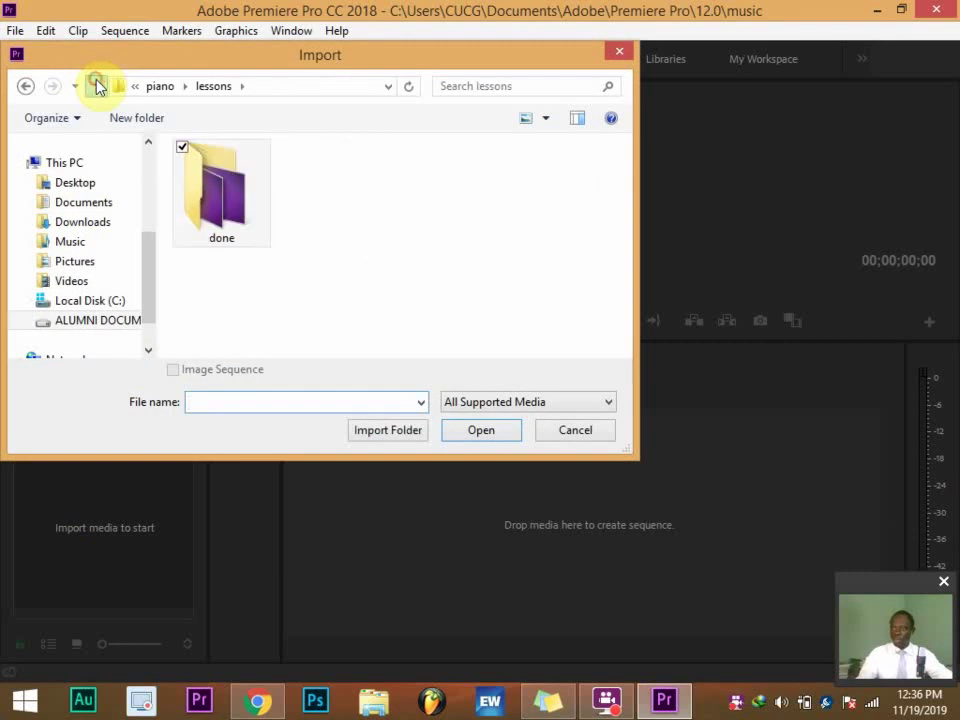
{"action": "left_click", "coordinate": [96, 86]}
Step: Import IMG_8204.MOV and judikay capable god from the piano folder
{"action": "left_click", "coordinate": [562, 290]}
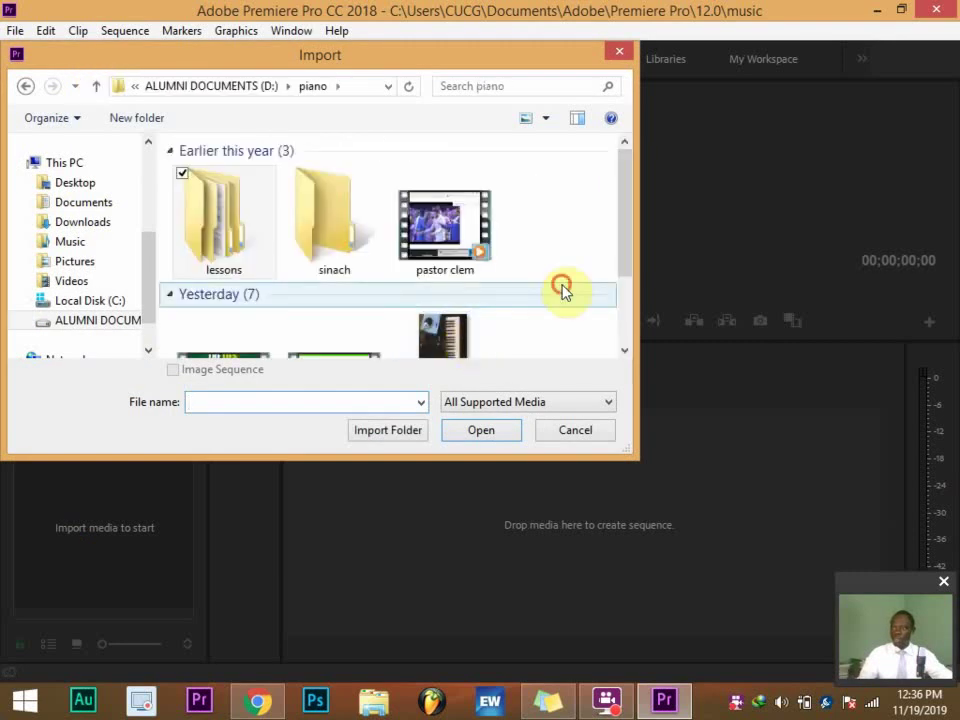
{"action": "left_click", "coordinate": [562, 292]}
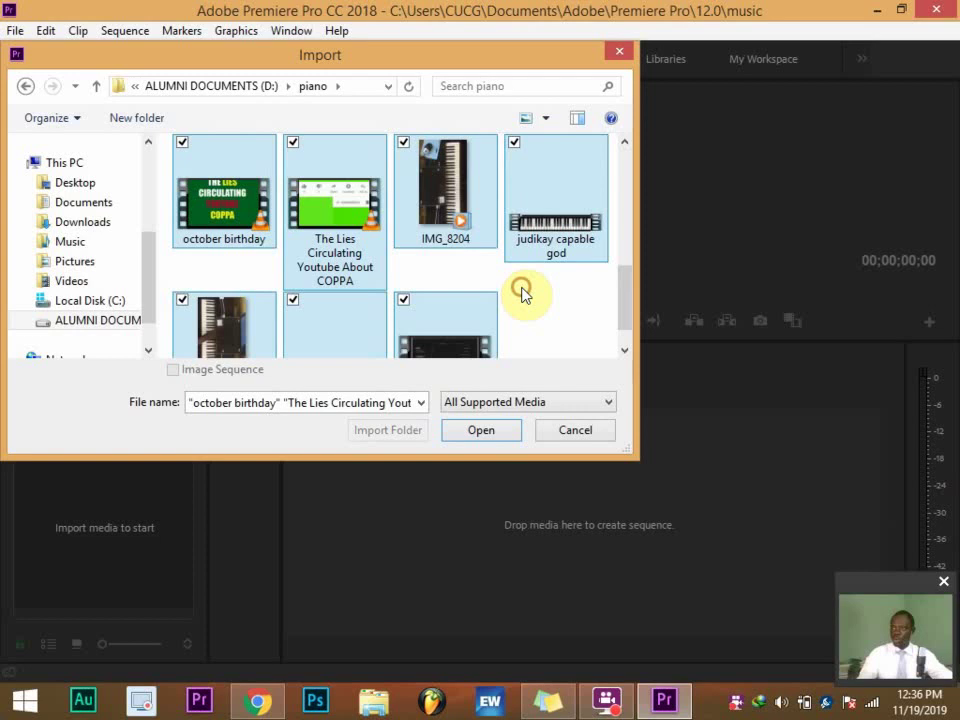
{"action": "left_click", "coordinate": [439, 274]}
{"action": "left_click_drag", "start_coordinate": [439, 274], "coordinate": [561, 236]}
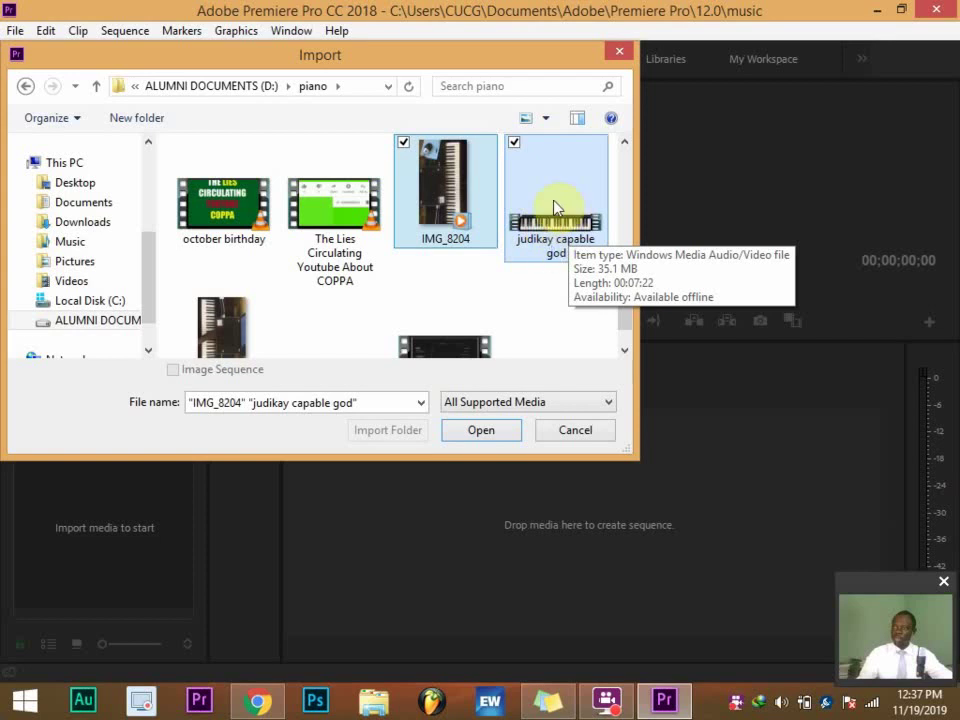
{"action": "left_click", "coordinate": [487, 433]}
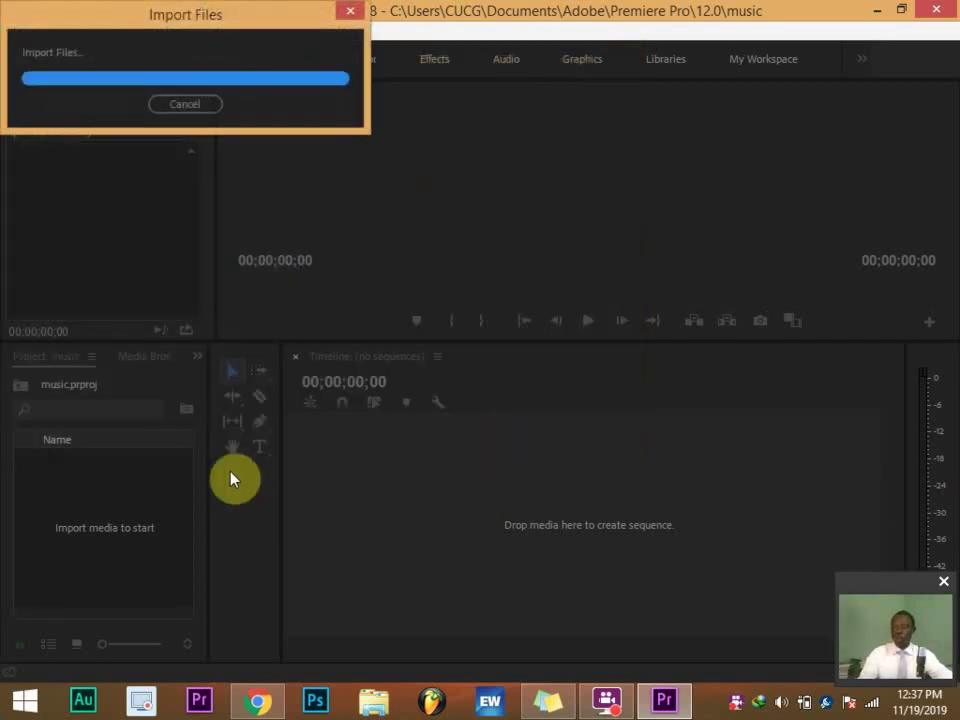
{"action": "left_click", "coordinate": [140, 545]}
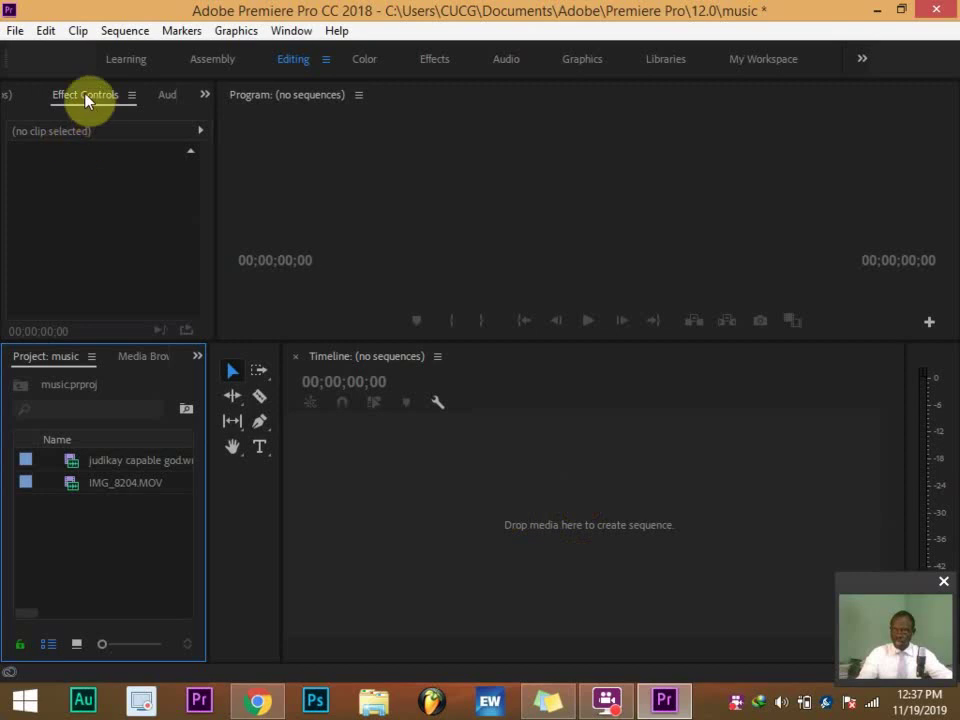
Step: Start a New Item > Sequence and choose the DV - NTSC Widescreen 48kHz preset
{"action": "right_click", "coordinate": [70, 542]}
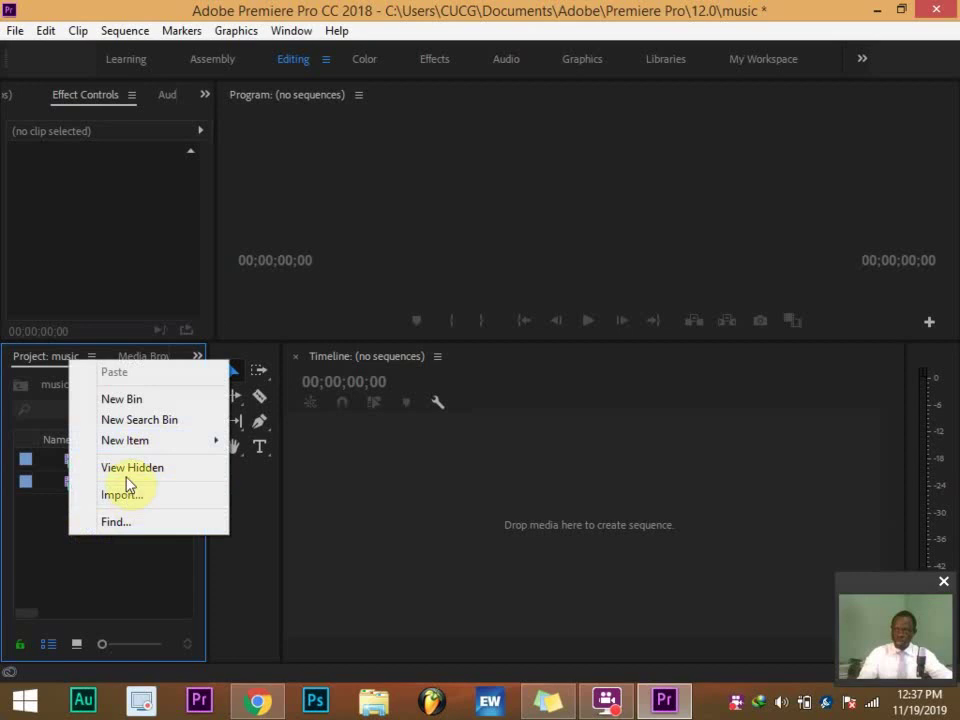
{"action": "mouse_move", "coordinate": [160, 448]}
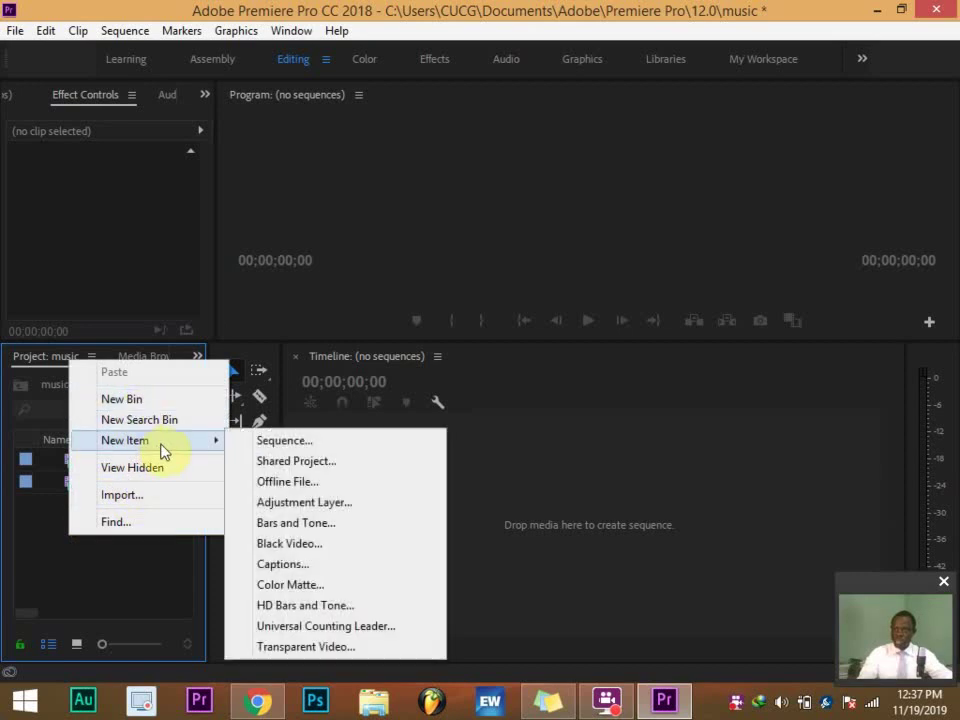
{"action": "left_click", "coordinate": [315, 443]}
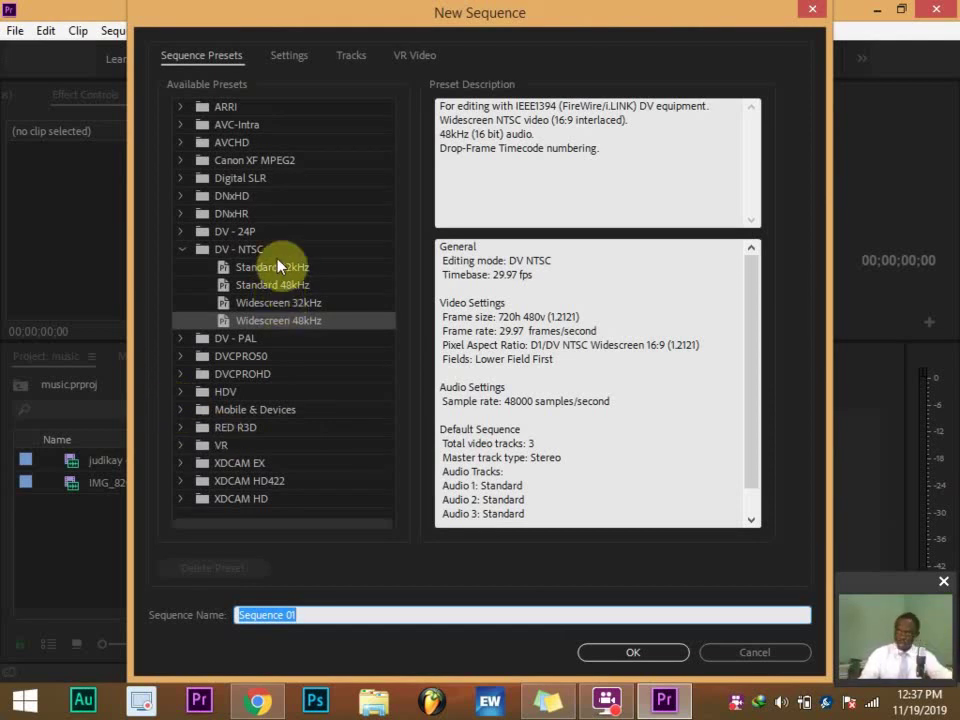
{"action": "left_click", "coordinate": [276, 332]}
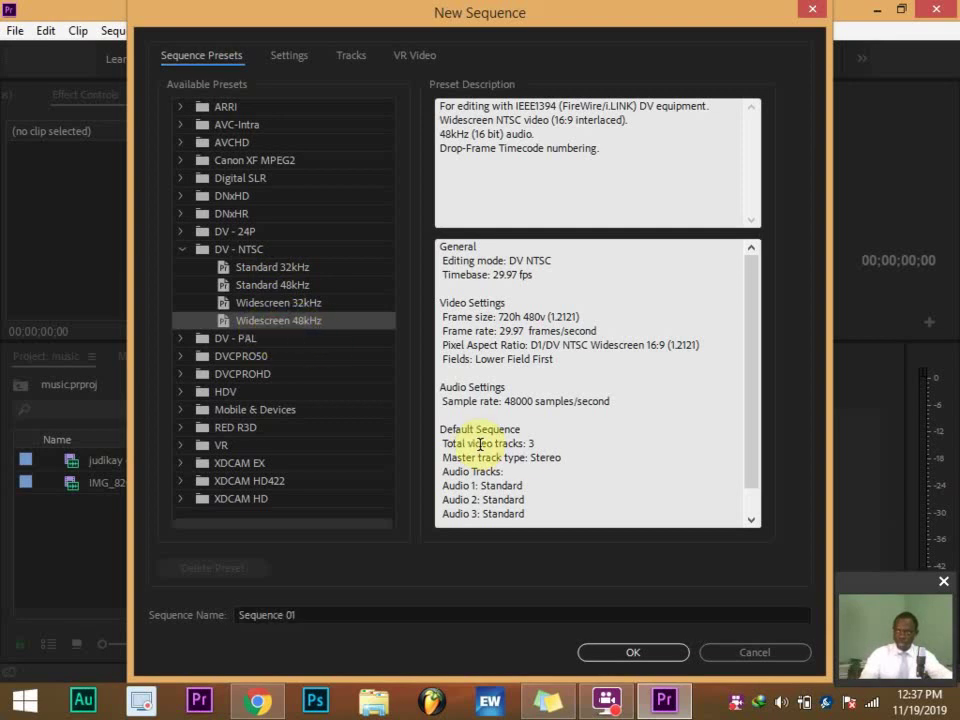
Step: Create Sequence 01 and place IMG_8204.MOV on V1/A1, keeping existing sequence settings
{"action": "left_click", "coordinate": [627, 652]}
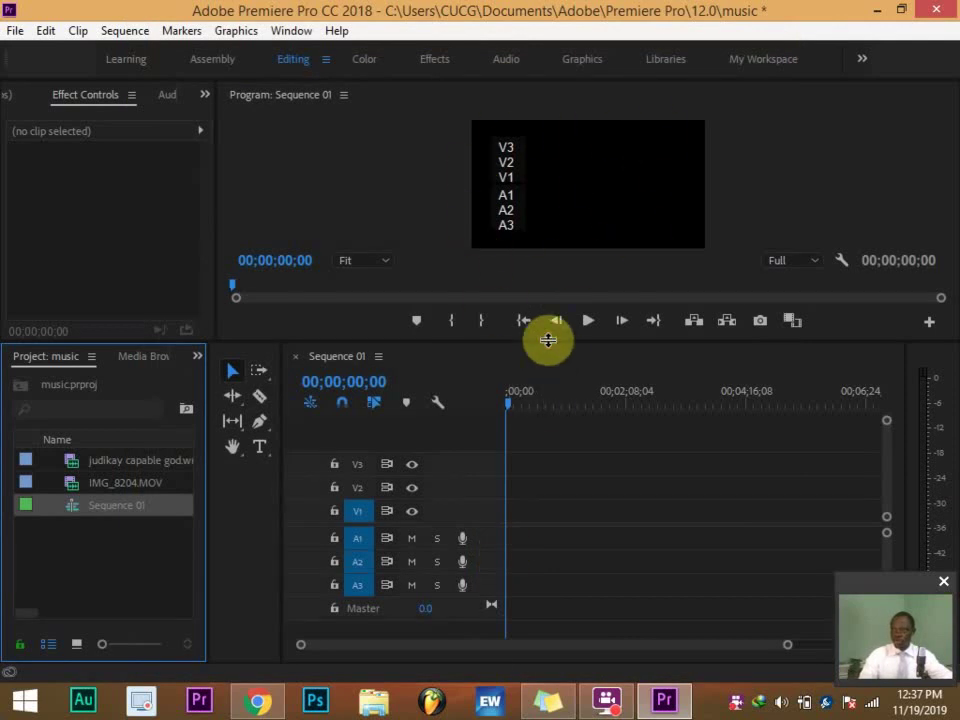
{"action": "left_click_drag", "start_coordinate": [551, 375], "coordinate": [563, 459]}
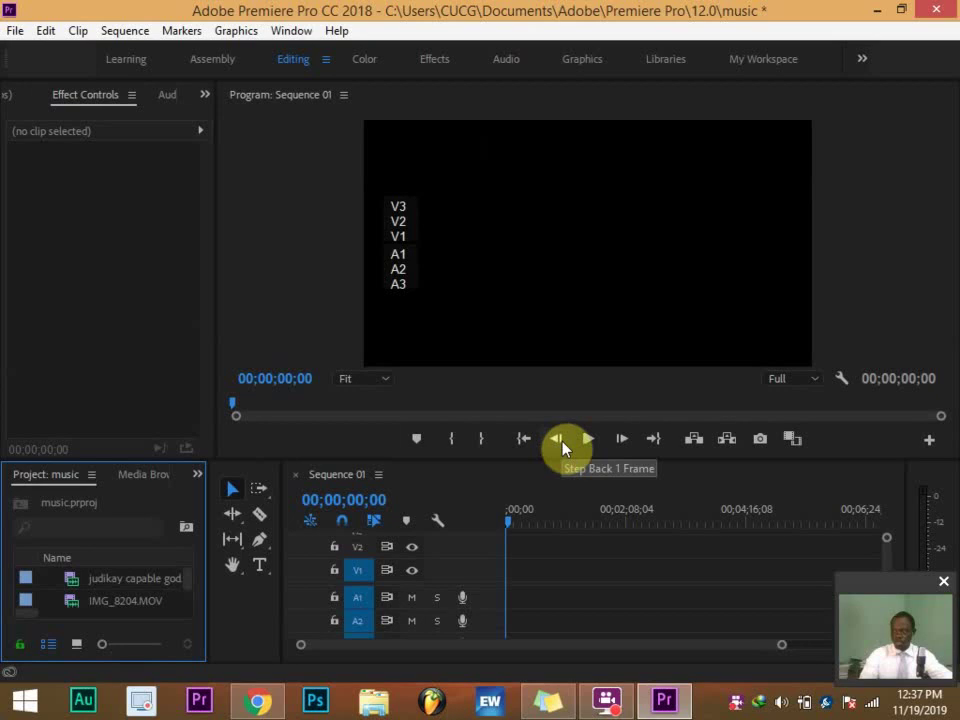
{"action": "left_click", "coordinate": [108, 601]}
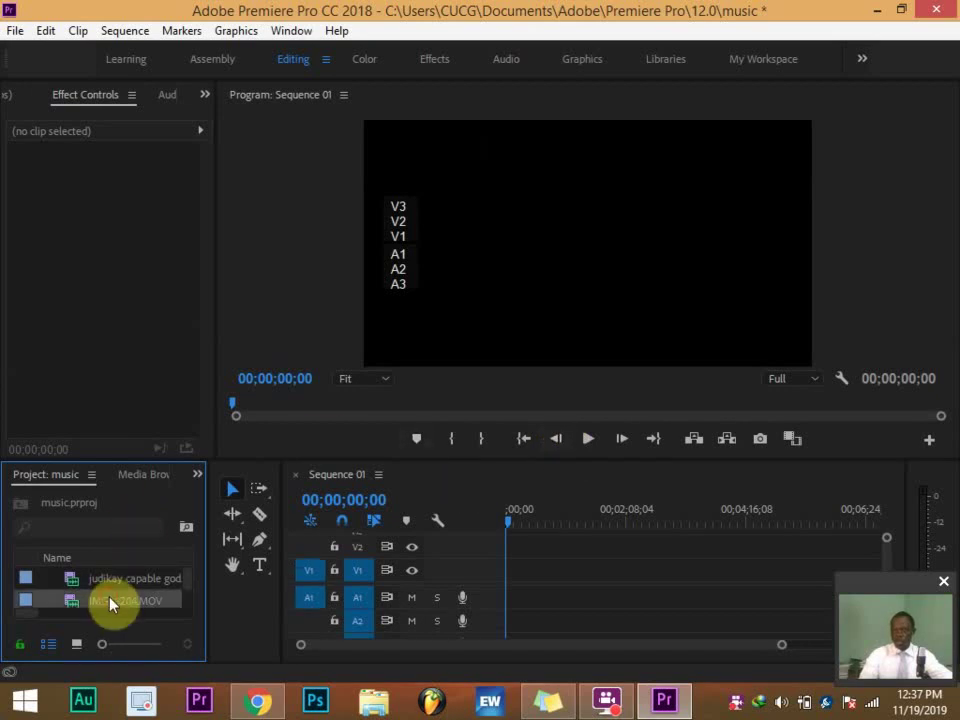
{"action": "left_click_drag", "start_coordinate": [104, 608], "coordinate": [495, 594]}
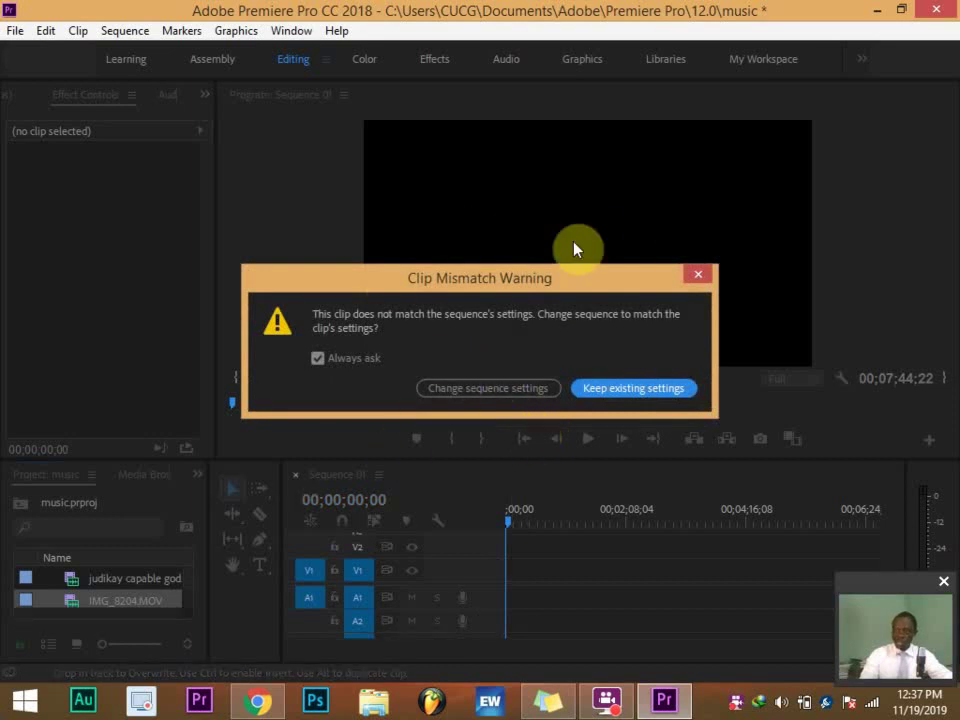
{"action": "left_click", "coordinate": [630, 389]}
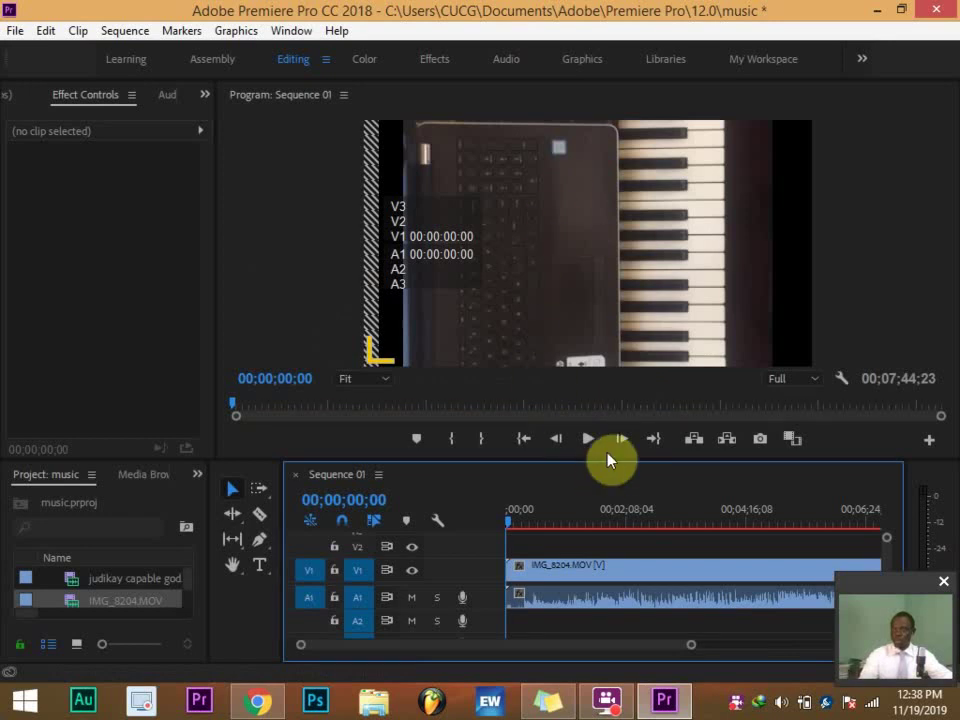
Step: Set IMG_8204.MOV's Motion to Position 374, 254, Scale 72 and Rotation 90°
{"action": "left_click", "coordinate": [596, 571]}
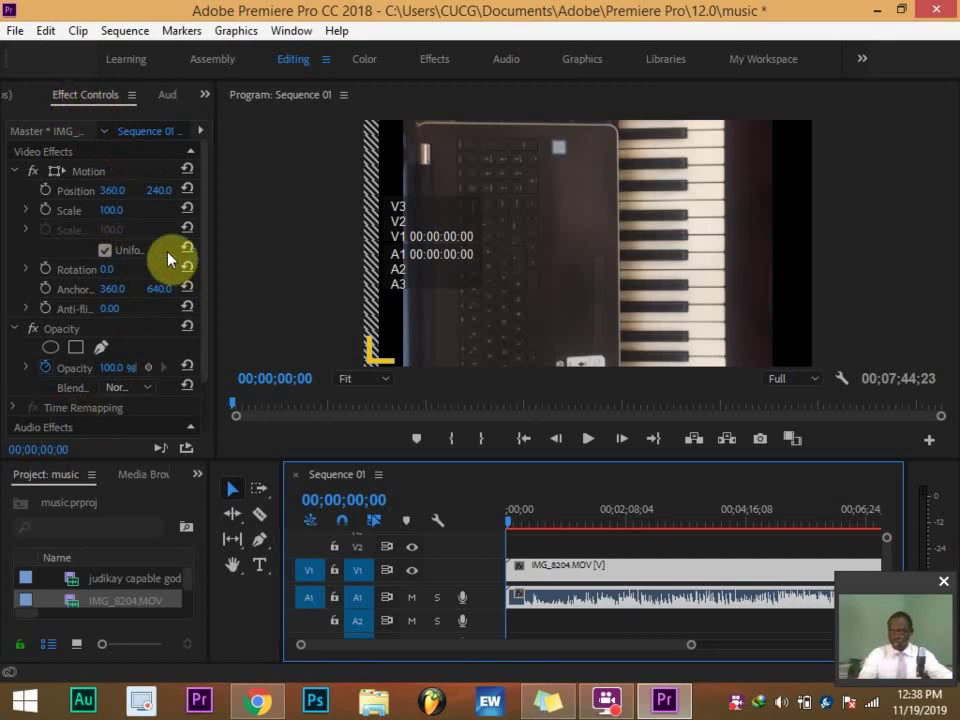
{"action": "mouse_move", "coordinate": [206, 214]}
{"action": "left_mouse_down"}
{"action": "mouse_move", "coordinate": [206, 272]}
{"action": "mouse_move", "coordinate": [205, 198]}
{"action": "left_mouse_up"}
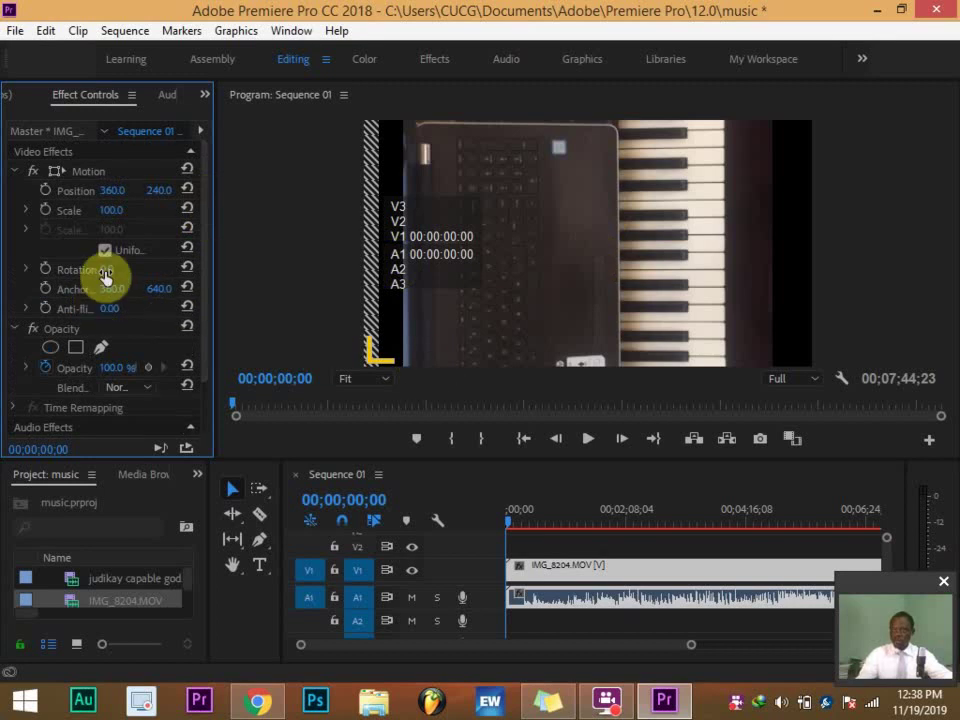
{"action": "left_click_drag", "start_coordinate": [105, 275], "coordinate": [128, 272]}
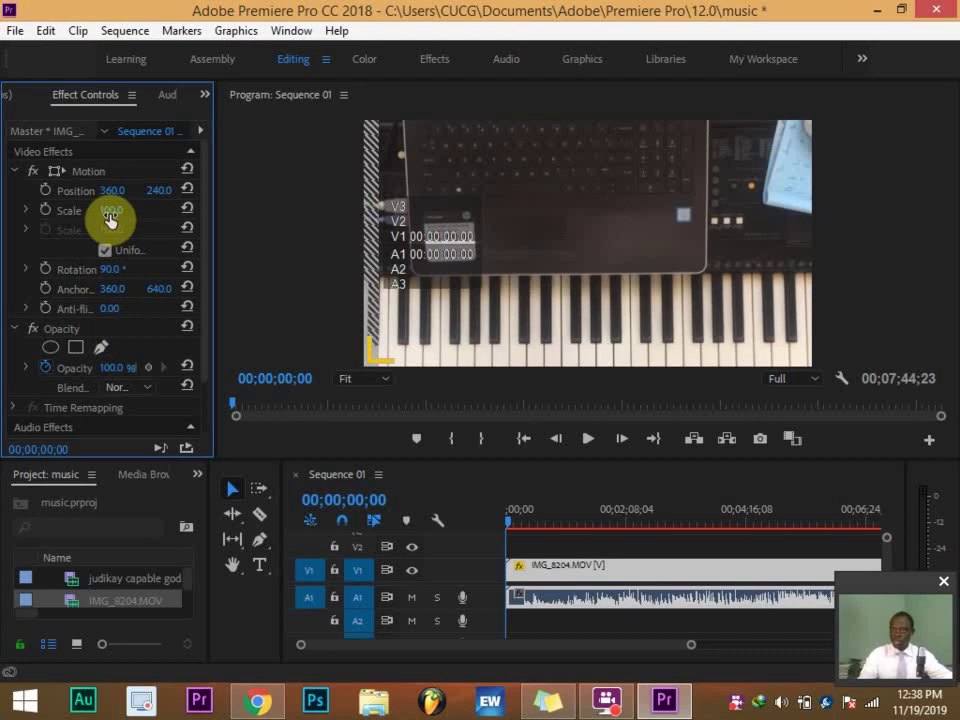
{"action": "mouse_move", "coordinate": [111, 210]}
{"action": "left_mouse_down"}
{"action": "mouse_move", "coordinate": [135, 210]}
{"action": "mouse_move", "coordinate": [44, 210]}
{"action": "mouse_move", "coordinate": [150, 210]}
{"action": "mouse_move", "coordinate": [128, 225]}
{"action": "mouse_move", "coordinate": [122, 190]}
{"action": "mouse_move", "coordinate": [280, 190]}
{"action": "mouse_move", "coordinate": [115, 190]}
{"action": "left_mouse_up"}
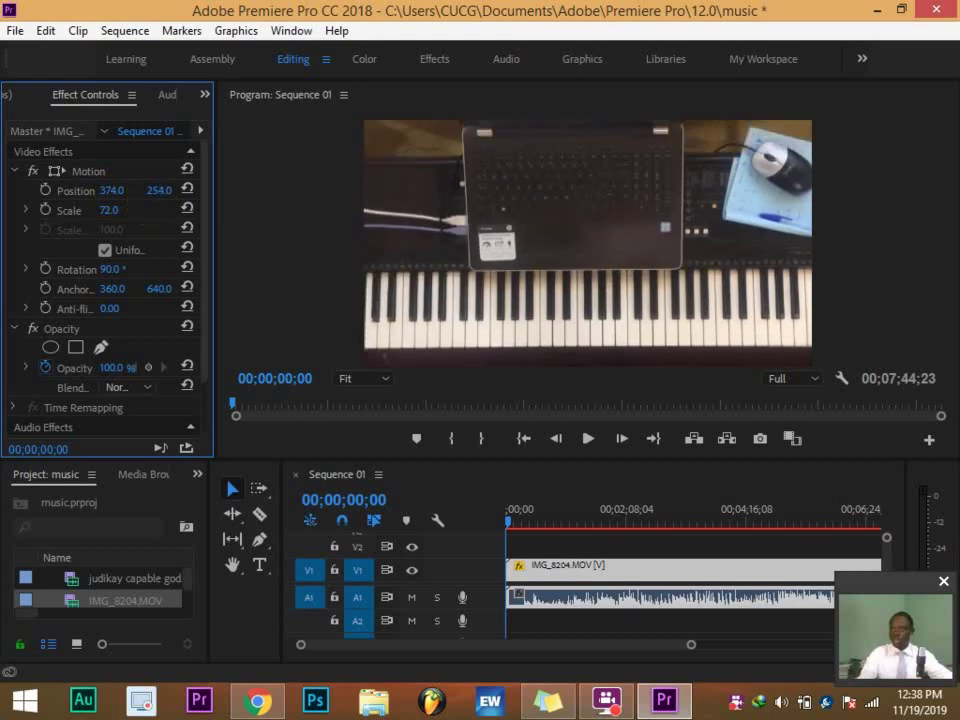
{"action": "left_click_drag", "start_coordinate": [156, 210], "coordinate": [727, 577]}
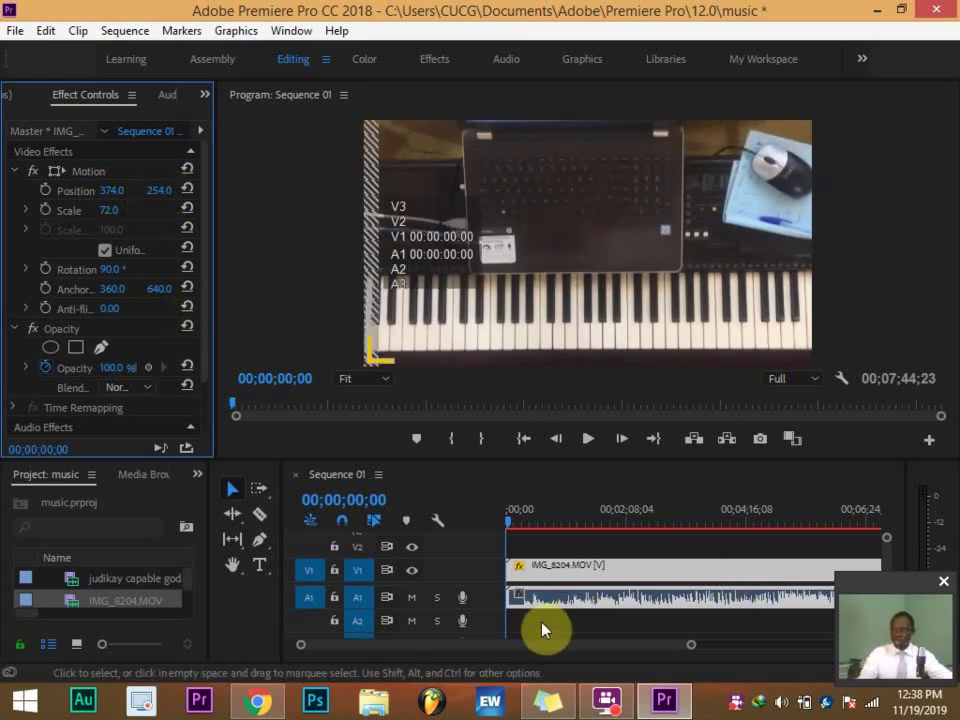
{"action": "left_click", "coordinate": [543, 628]}
Step: Add judikay capable god above IMG_8204.MOV, audio on A2, and synchronize both clips by audio
{"action": "left_click_drag", "start_coordinate": [92, 591], "coordinate": [575, 563]}
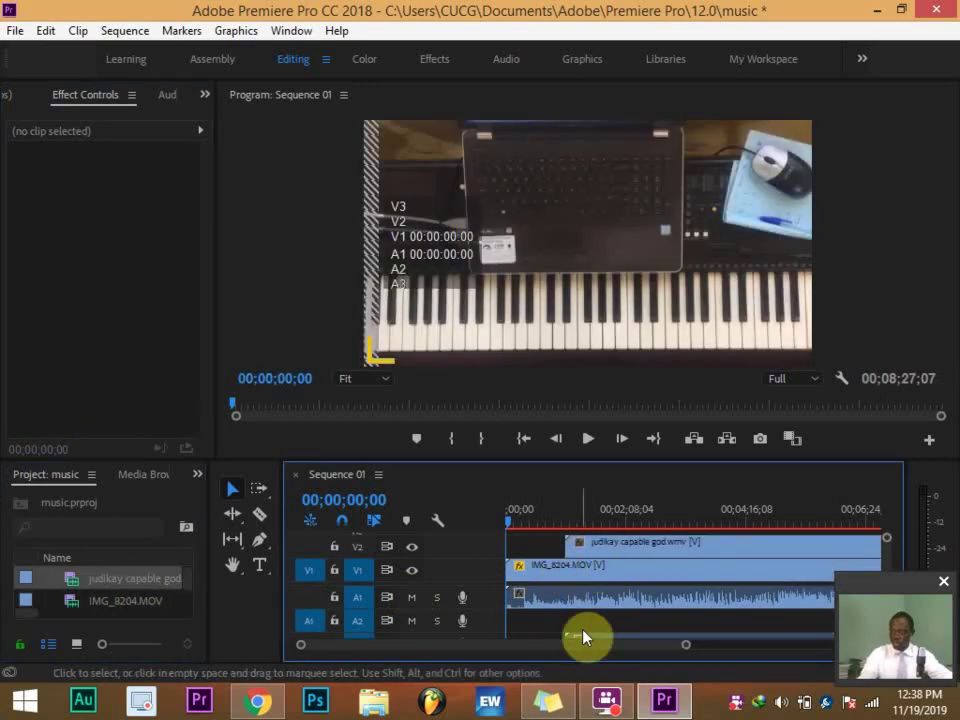
{"action": "left_click_drag", "start_coordinate": [615, 628], "coordinate": [644, 628]}
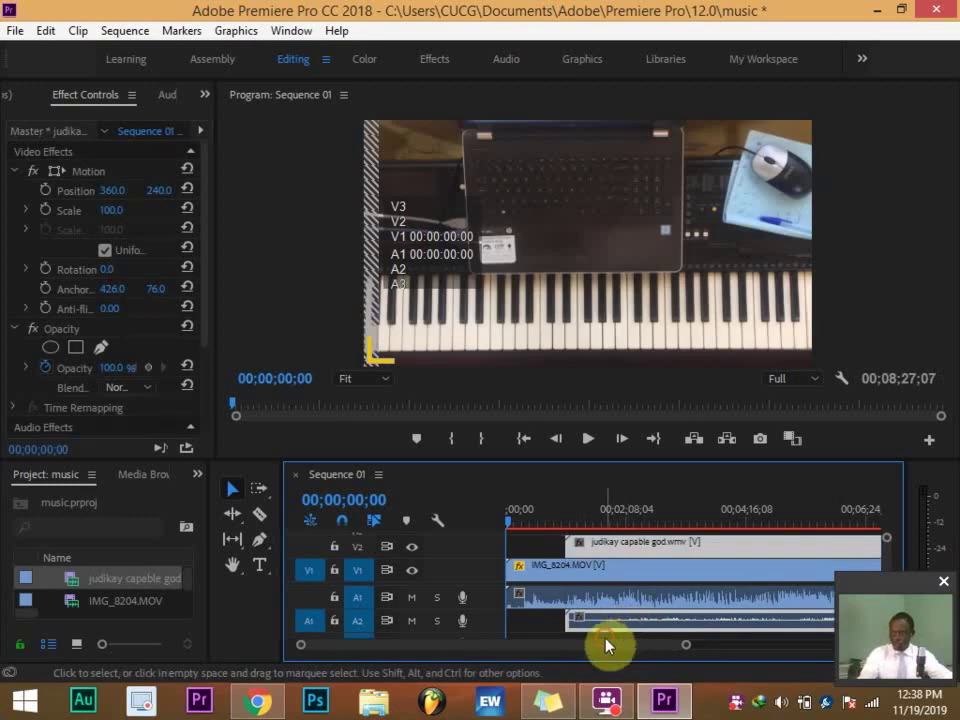
{"action": "left_click_drag", "start_coordinate": [629, 612], "coordinate": [634, 578]}
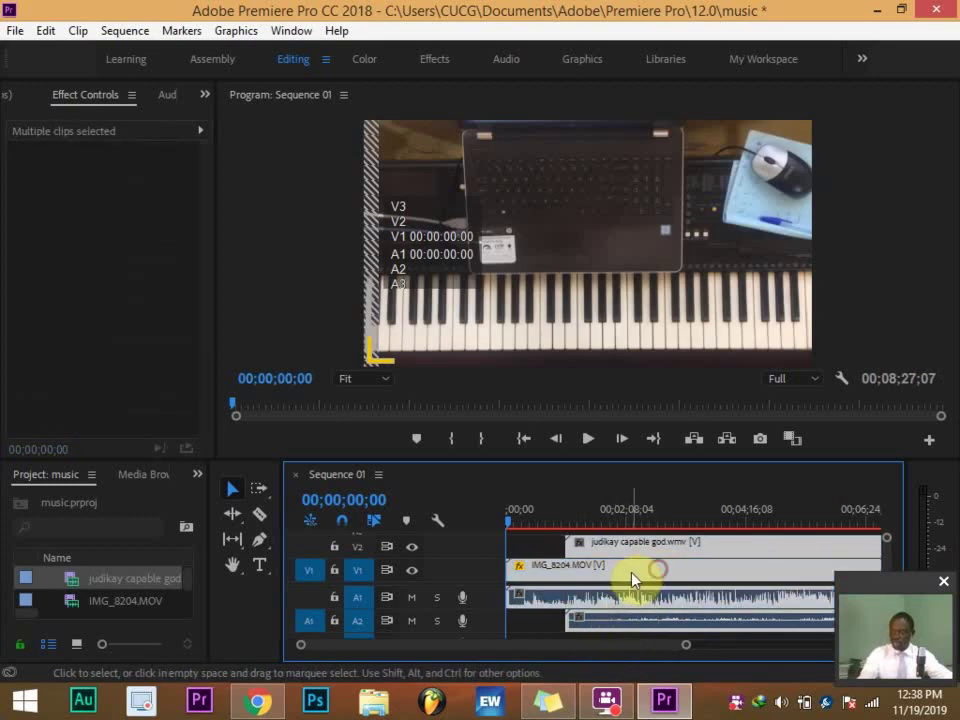
{"action": "right_click", "coordinate": [634, 578]}
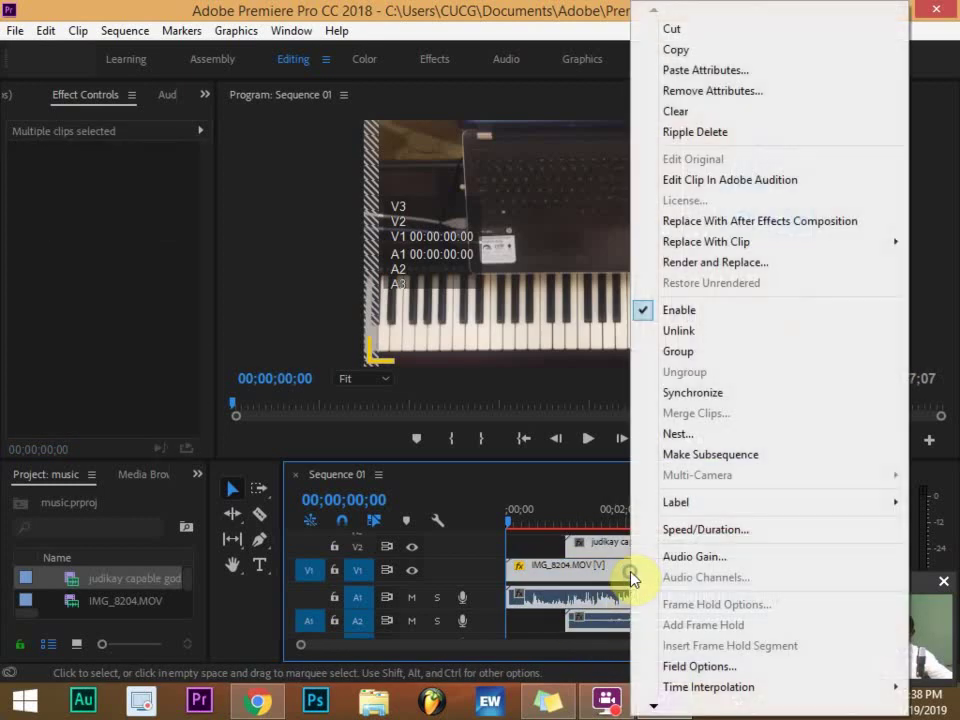
{"action": "left_click", "coordinate": [685, 394]}
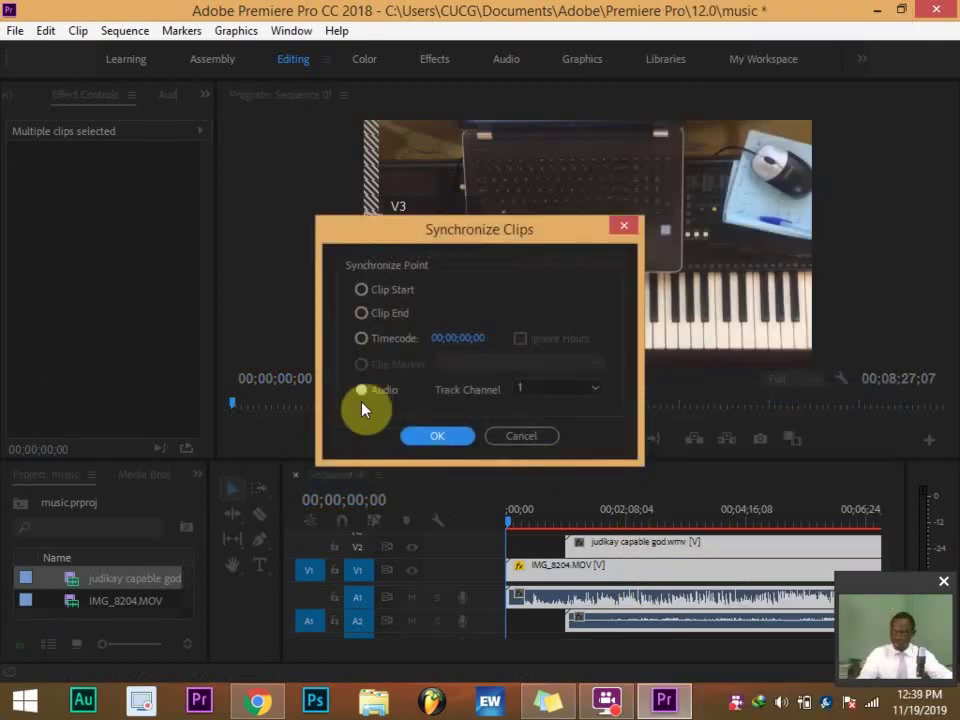
{"action": "left_click", "coordinate": [437, 436]}
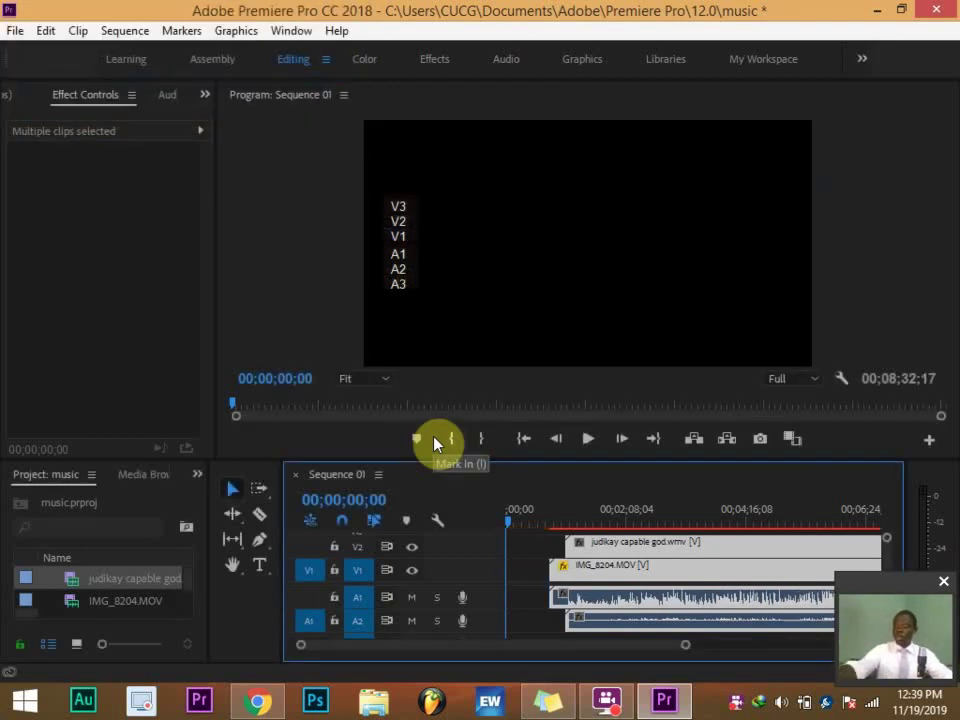
{"action": "left_click", "coordinate": [545, 545]}
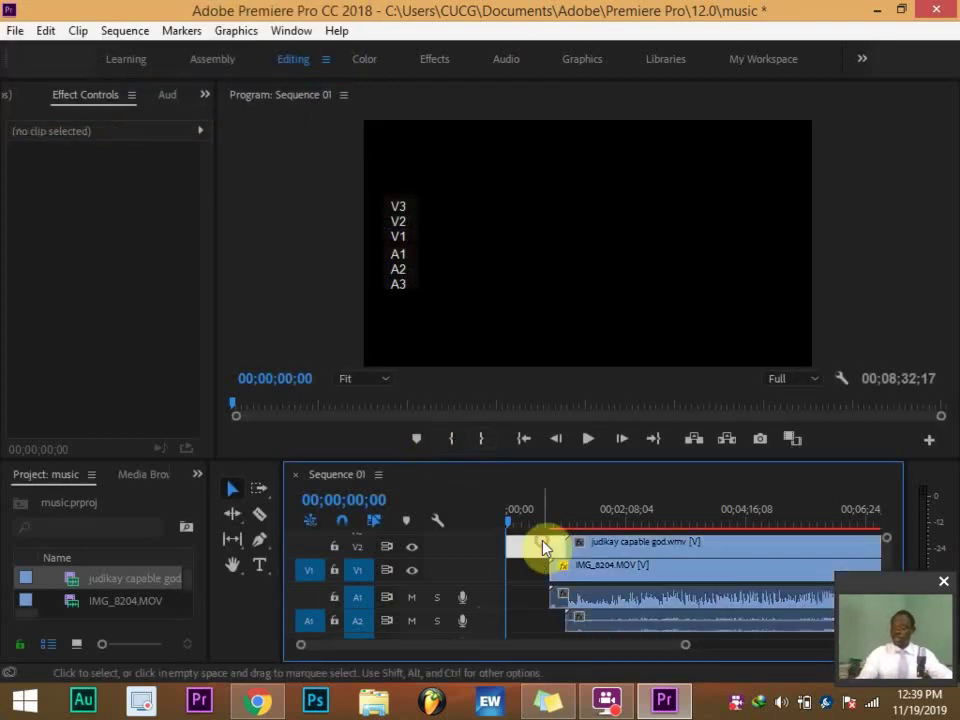
{"action": "left_click_drag", "start_coordinate": [566, 520], "coordinate": [568, 527]}
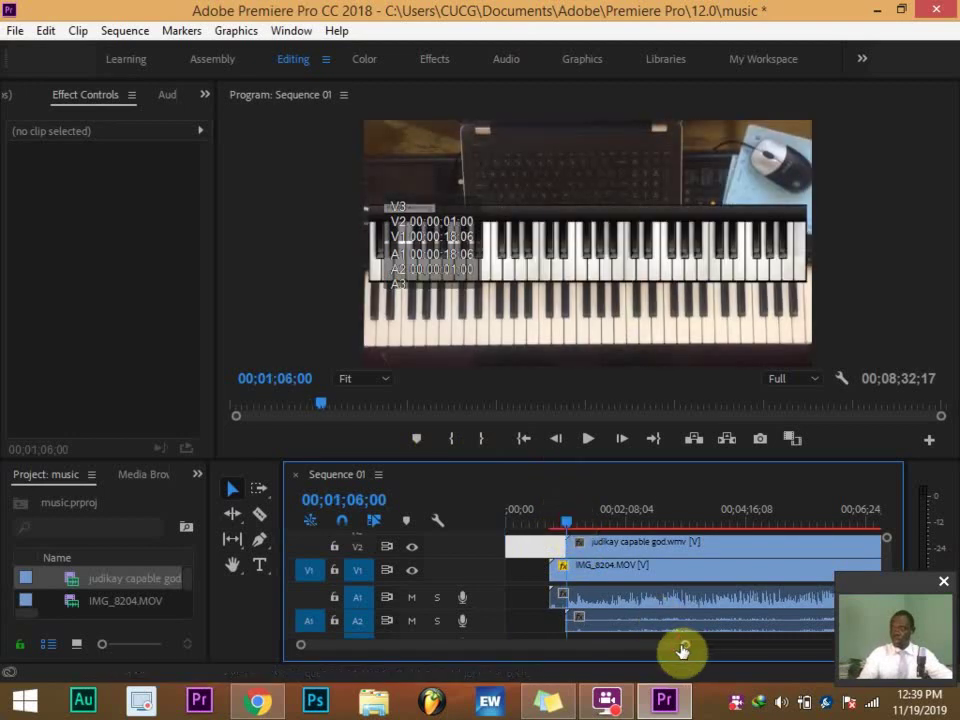
Step: Cut every track's clip at 01;07;21 with the Razor tool
{"action": "scroll", "coordinate": [682, 651], "scroll_direction": "up", "scroll_amount": 5}
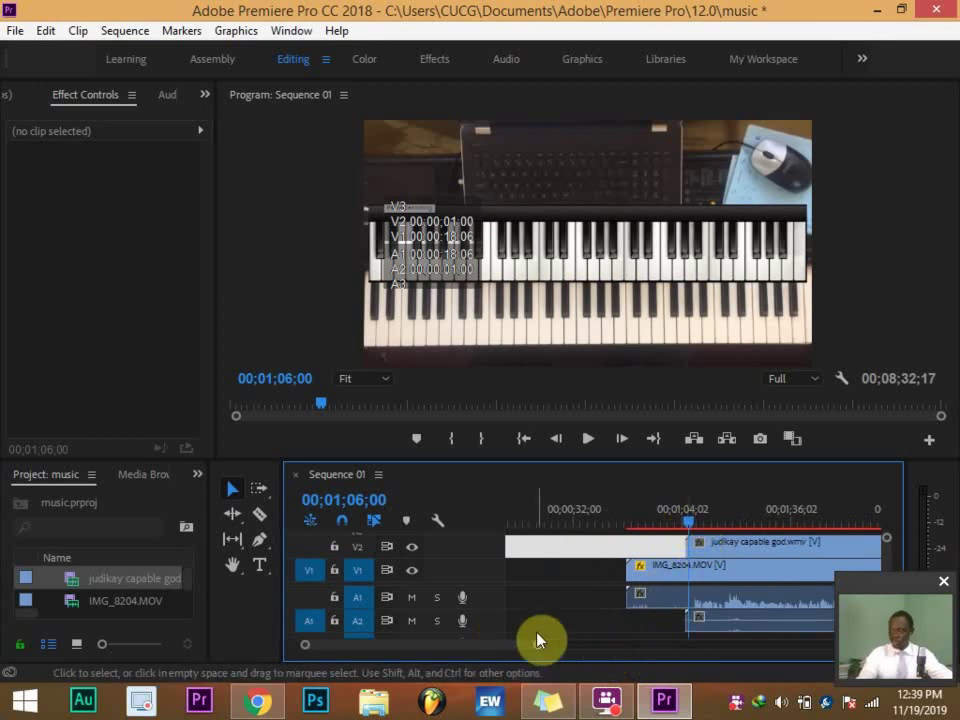
{"action": "scroll", "coordinate": [482, 656], "scroll_direction": "up", "scroll_amount": 5}
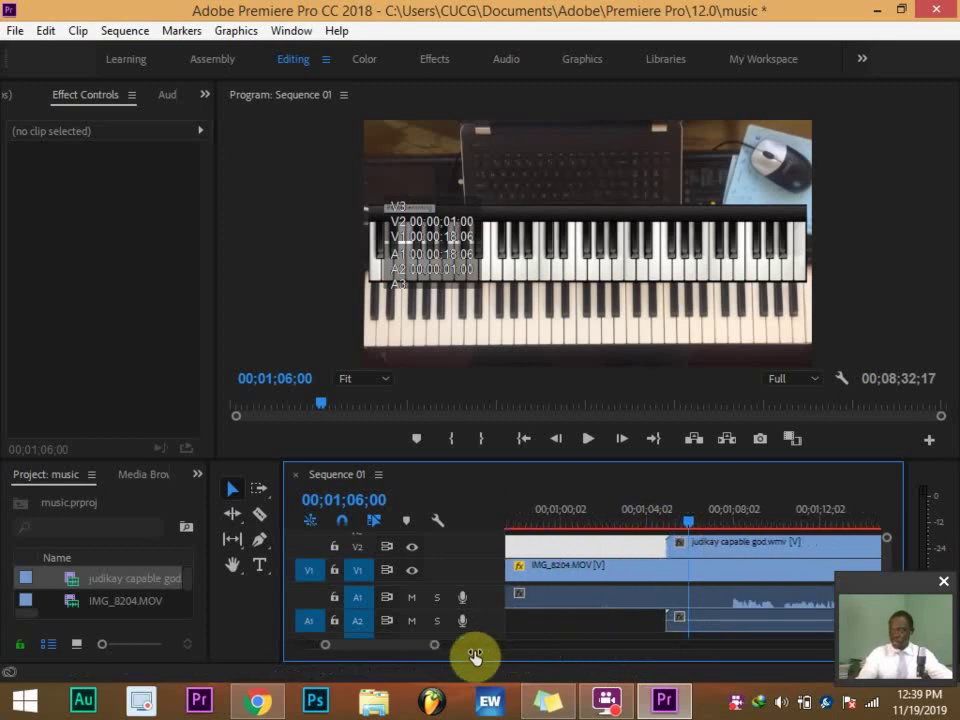
{"action": "scroll", "coordinate": [485, 656], "scroll_direction": "down", "scroll_amount": 2}
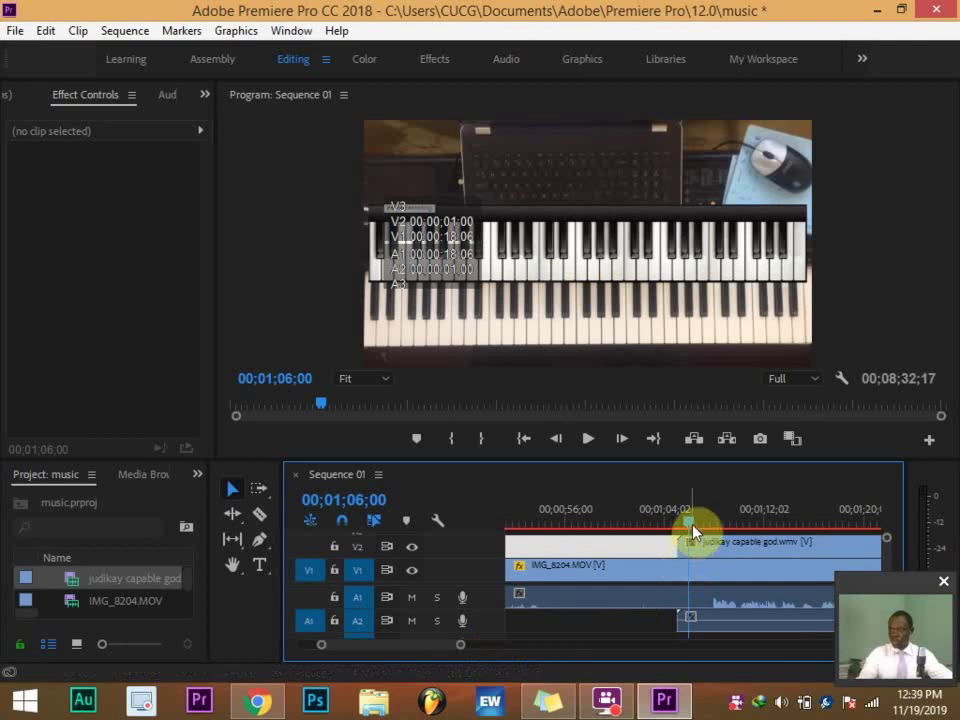
{"action": "left_click_drag", "start_coordinate": [690, 526], "coordinate": [711, 528]}
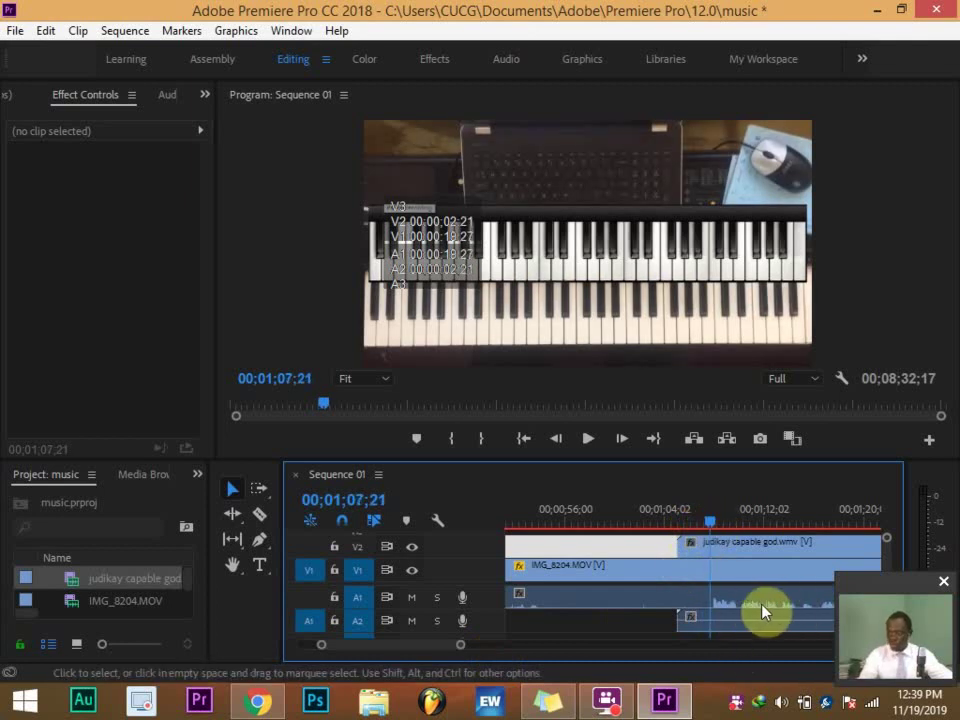
{"action": "left_click", "coordinate": [257, 516]}
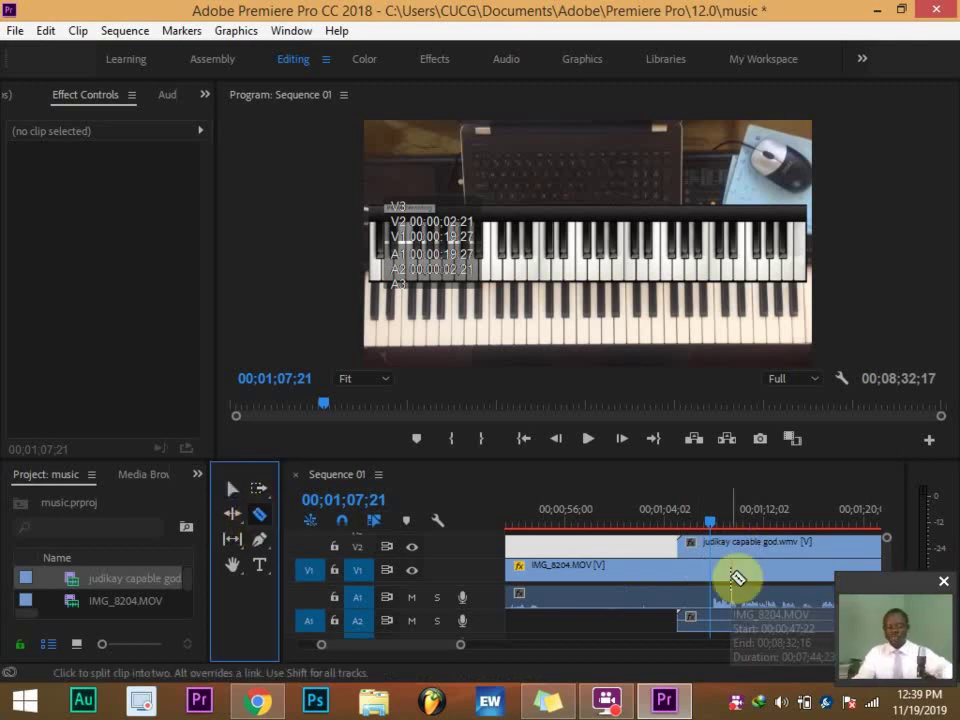
{"action": "left_click", "coordinate": [714, 572], "text": "shift"}
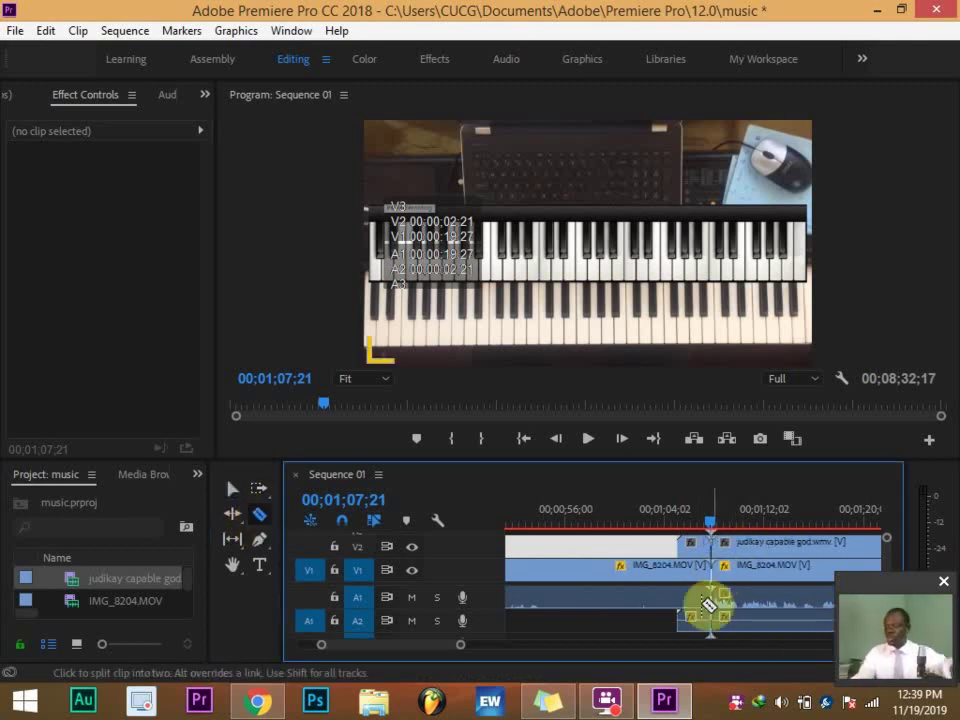
Step: Clear the clip pieces that fall before the 01;07;21 cut
{"action": "left_click", "coordinate": [232, 488]}
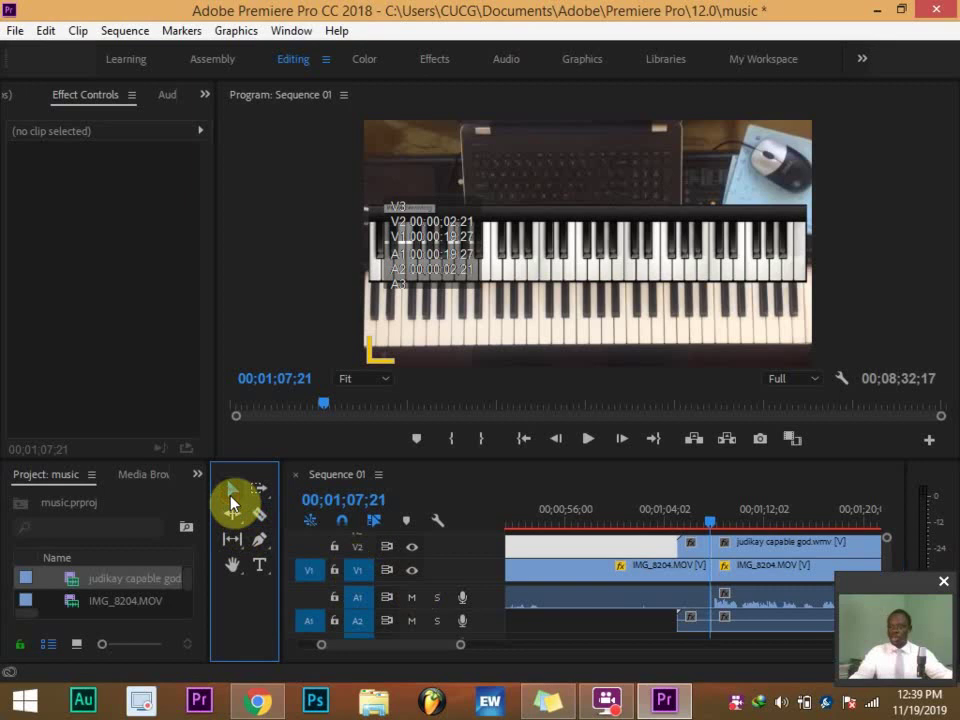
{"action": "left_click_drag", "start_coordinate": [584, 627], "coordinate": [600, 646]}
{"action": "right_click", "coordinate": [686, 574]}
{"action": "left_click", "coordinate": [728, 111]}
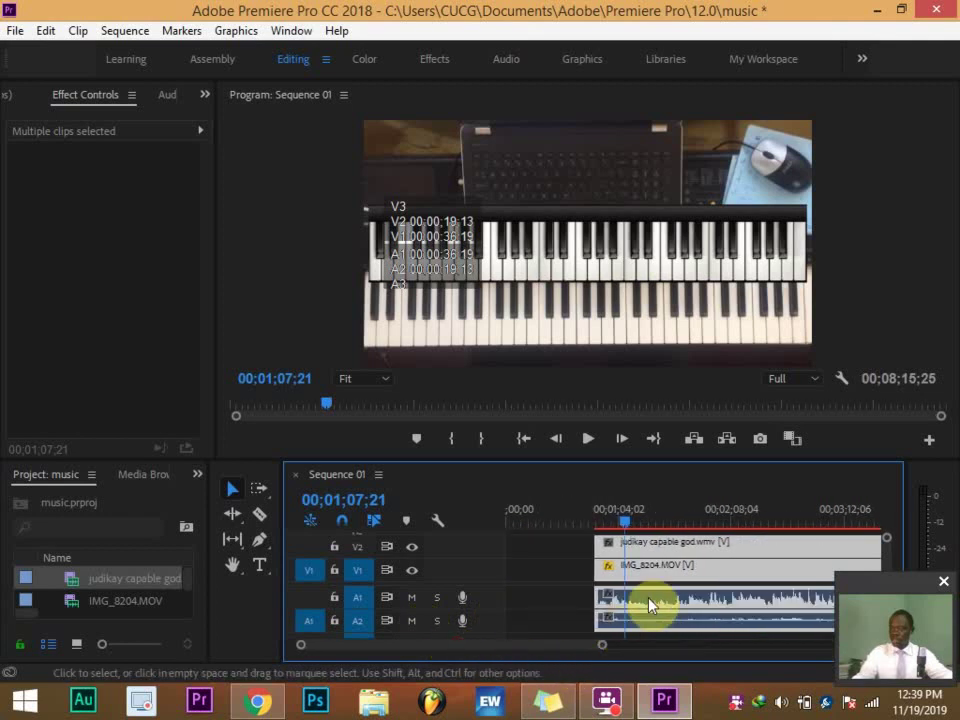
Step: Shift the trimmed clips to 00;00 and give judikay capable god Scale 103, Position 360, 215
{"action": "left_click_drag", "start_coordinate": [649, 606], "coordinate": [549, 499]}
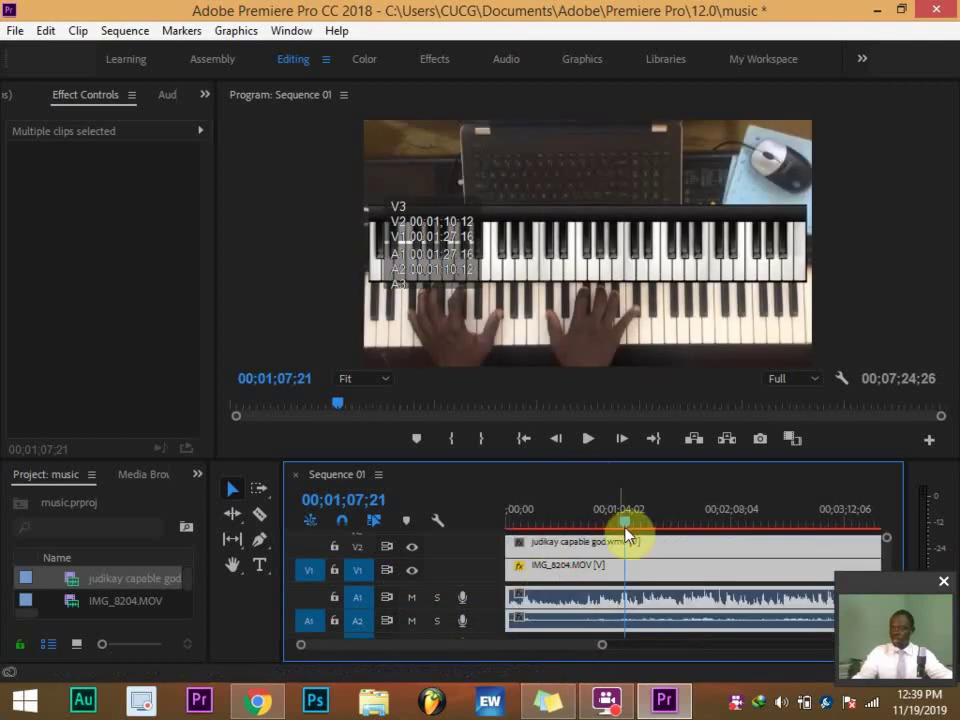
{"action": "left_click_drag", "start_coordinate": [625, 527], "coordinate": [525, 527]}
{"action": "left_click", "coordinate": [583, 565]}
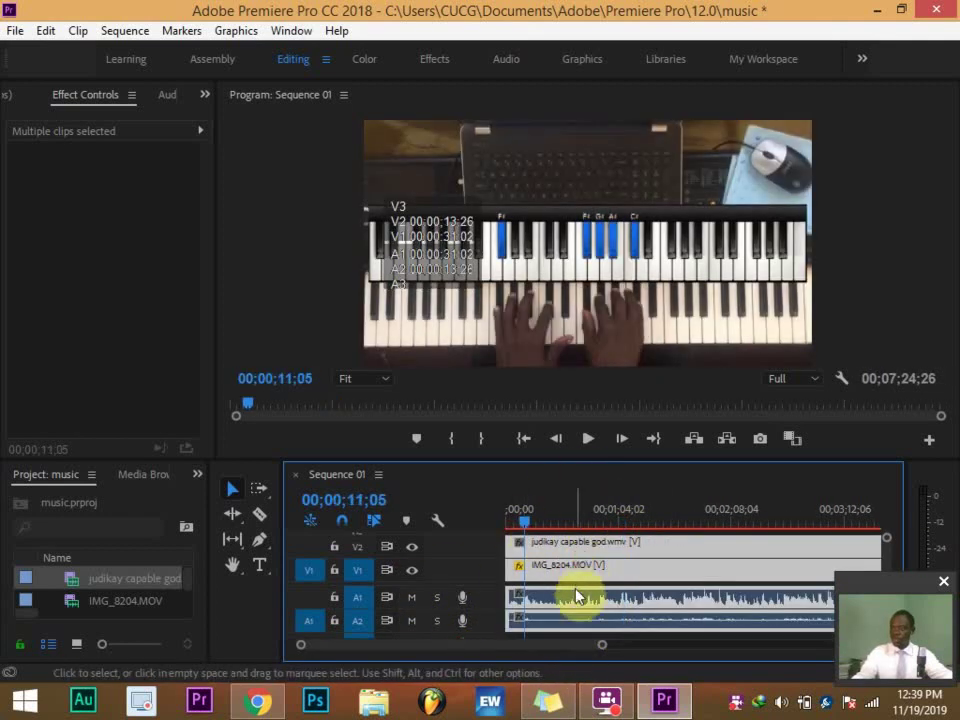
{"action": "left_click", "coordinate": [568, 640]}
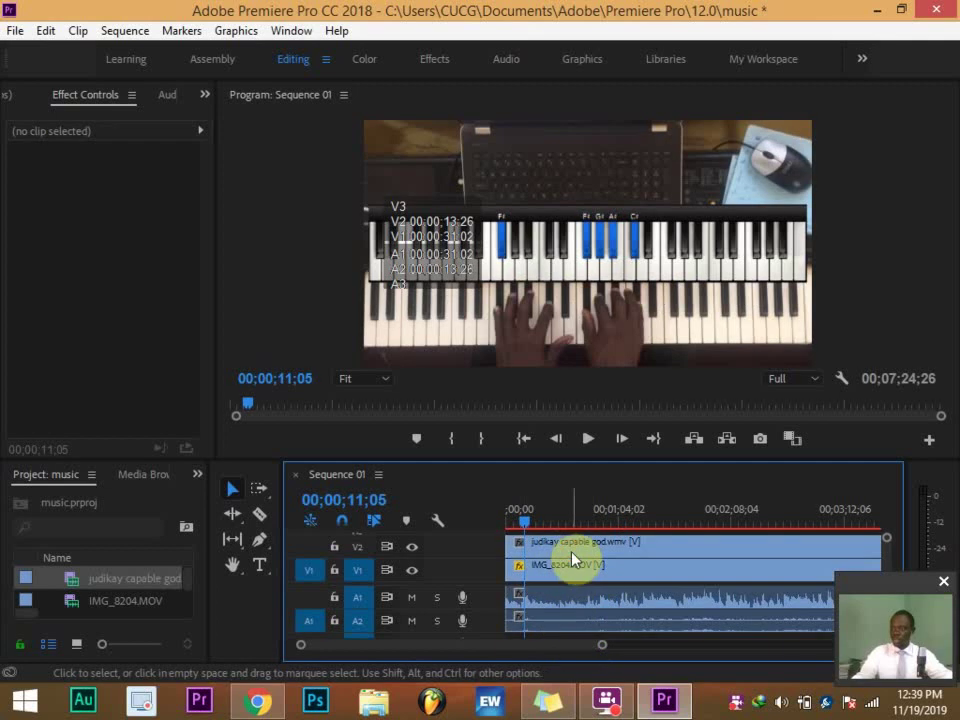
{"action": "left_click", "coordinate": [574, 563]}
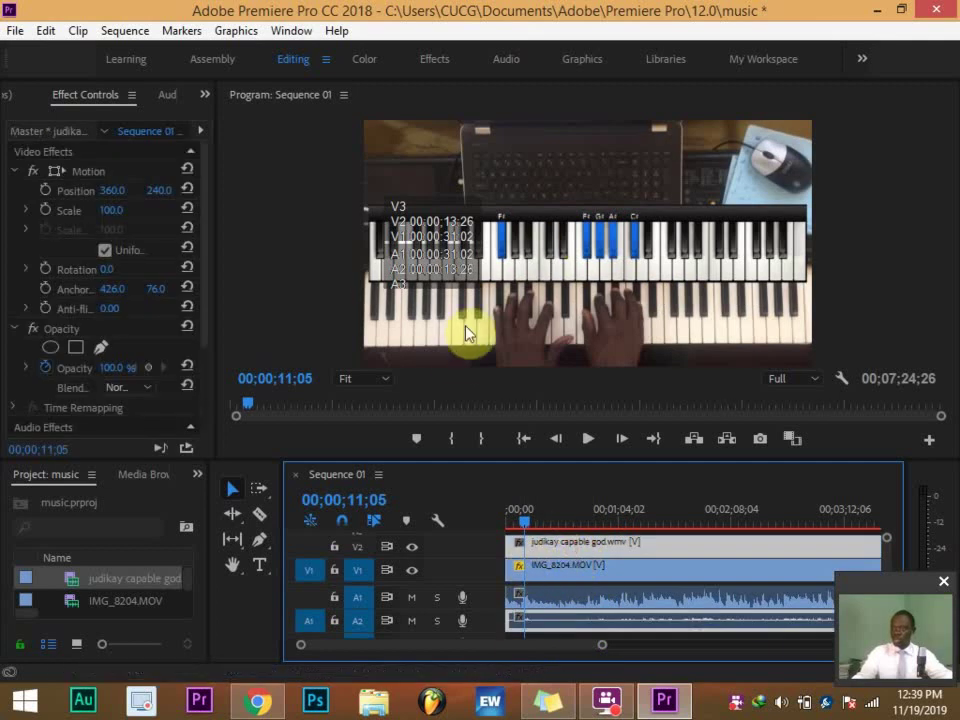
{"action": "left_click", "coordinate": [108, 218]}
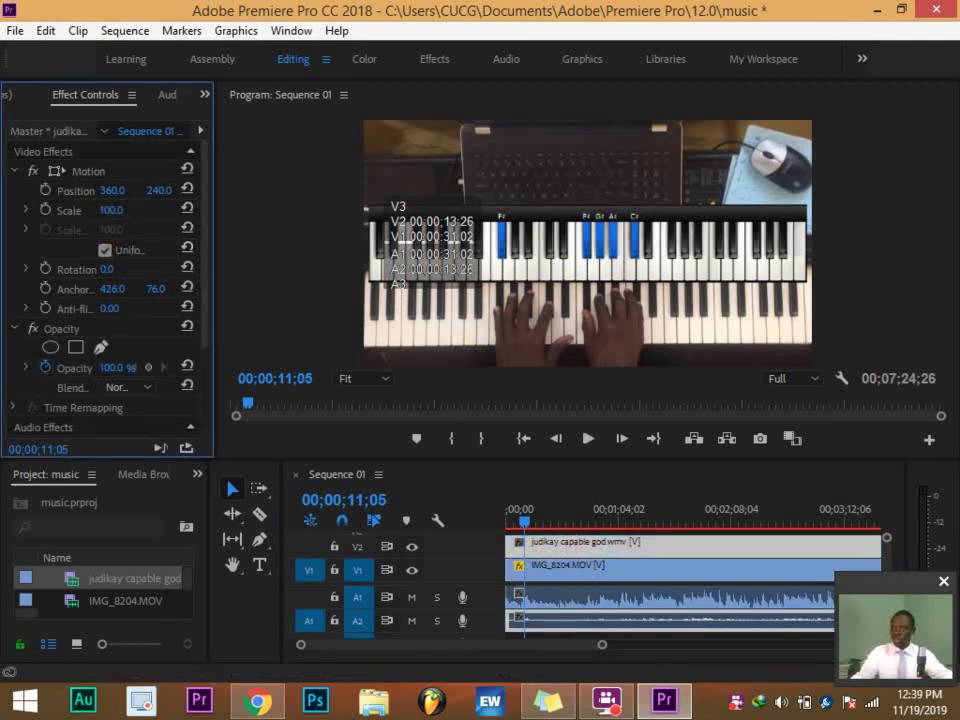
{"action": "left_click_drag", "start_coordinate": [111, 210], "coordinate": [160, 208]}
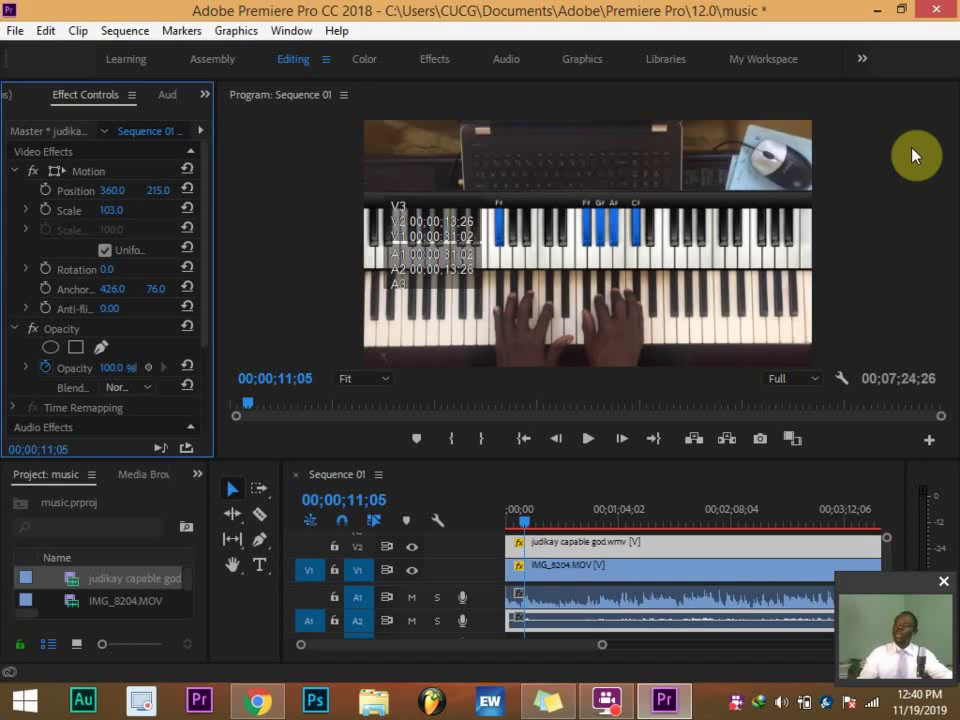
Step: Create a new legacy title and draw a rectangle across the top of the frame
{"action": "left_click", "coordinate": [15, 30]}
{"action": "mouse_move", "coordinate": [28, 58]}
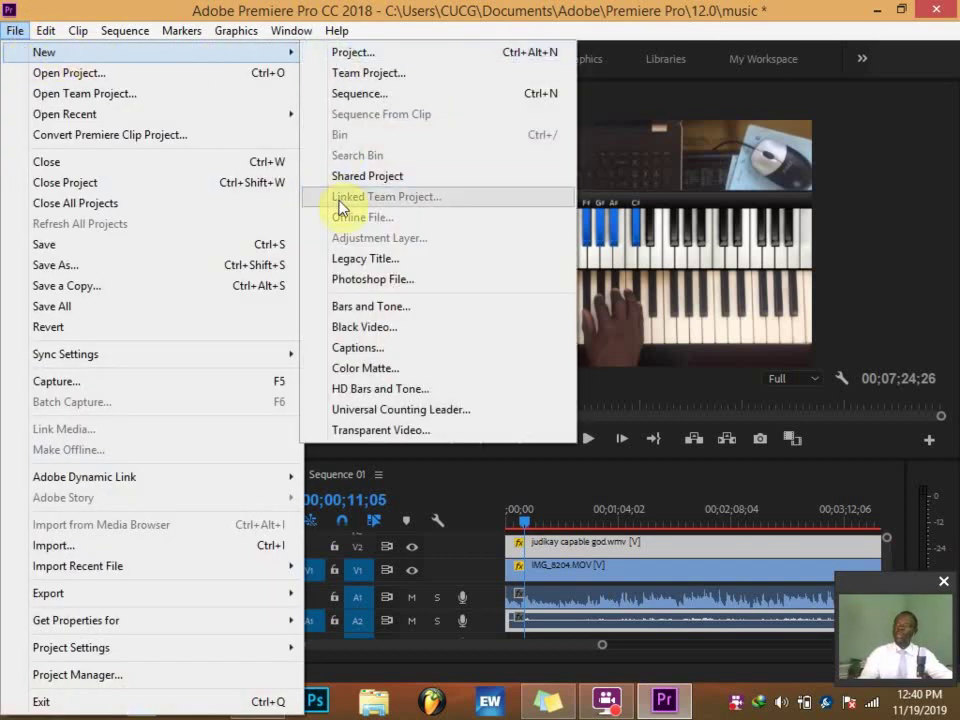
{"action": "left_click", "coordinate": [330, 256]}
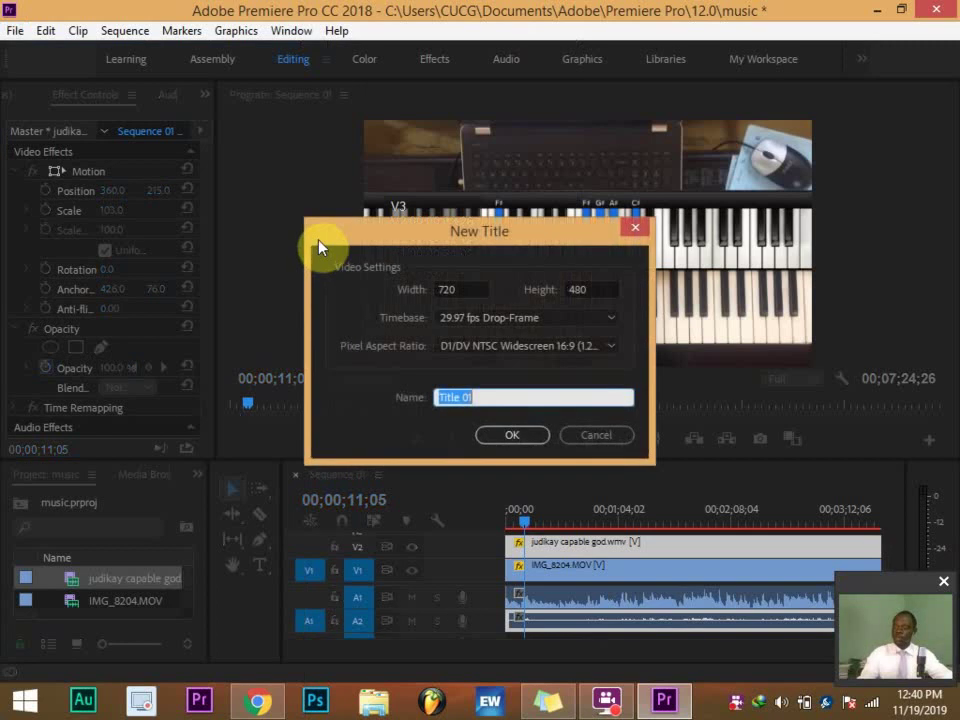
{"action": "left_click", "coordinate": [506, 436]}
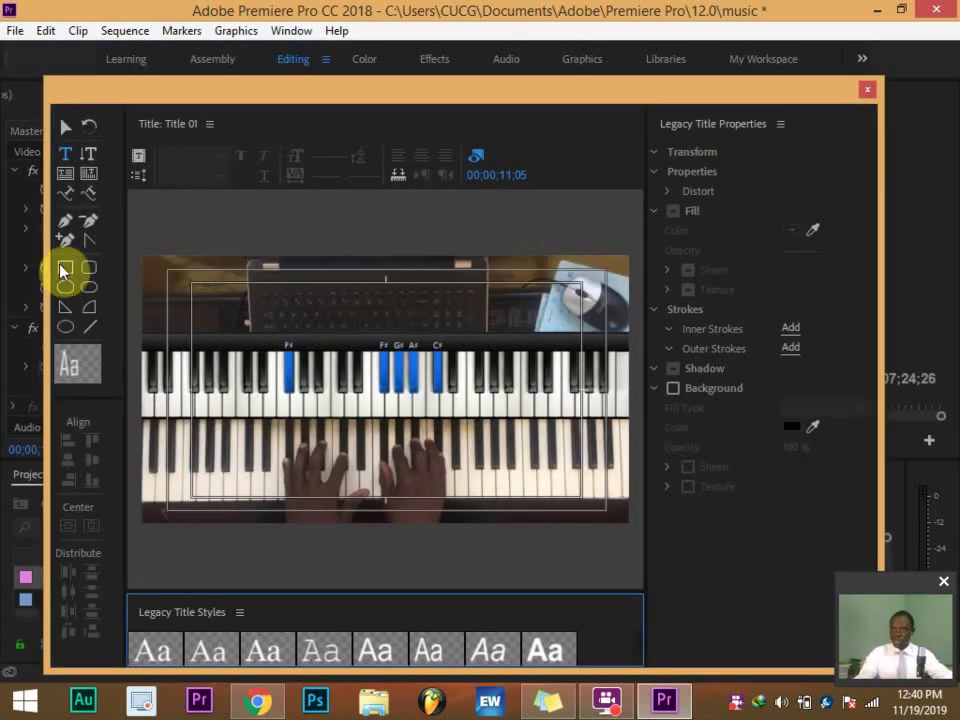
{"action": "left_click", "coordinate": [62, 270]}
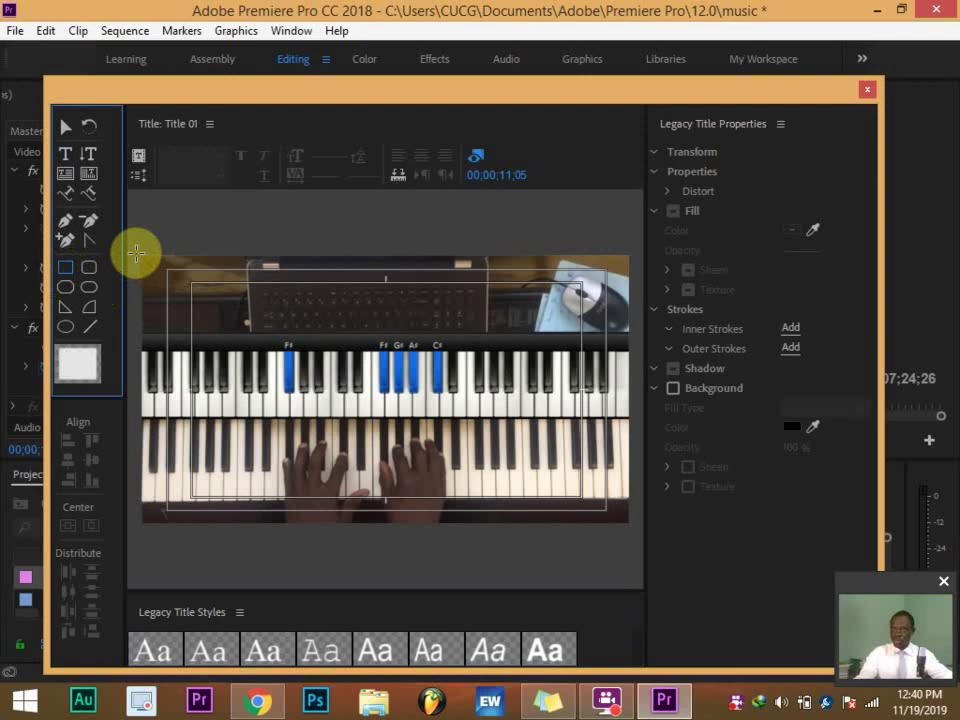
{"action": "left_click_drag", "start_coordinate": [142, 247], "coordinate": [633, 335]}
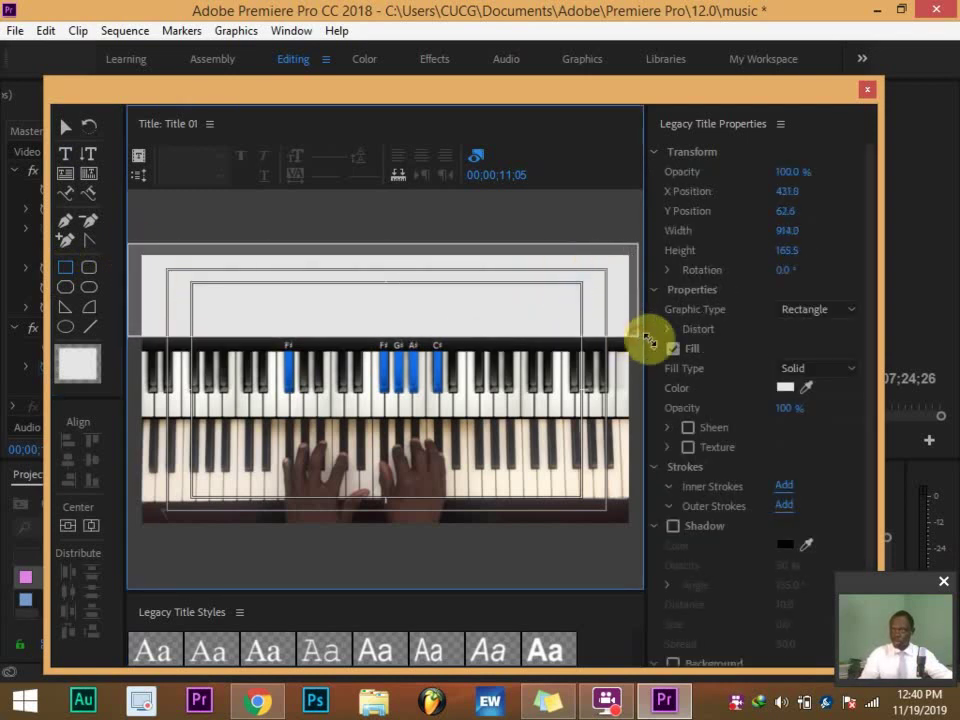
Step: Fill the rectangle with dark red 570606 and close the Legacy Titler
{"action": "left_click", "coordinate": [791, 394]}
{"action": "left_click", "coordinate": [430, 367]}
{"action": "left_click", "coordinate": [394, 301]}
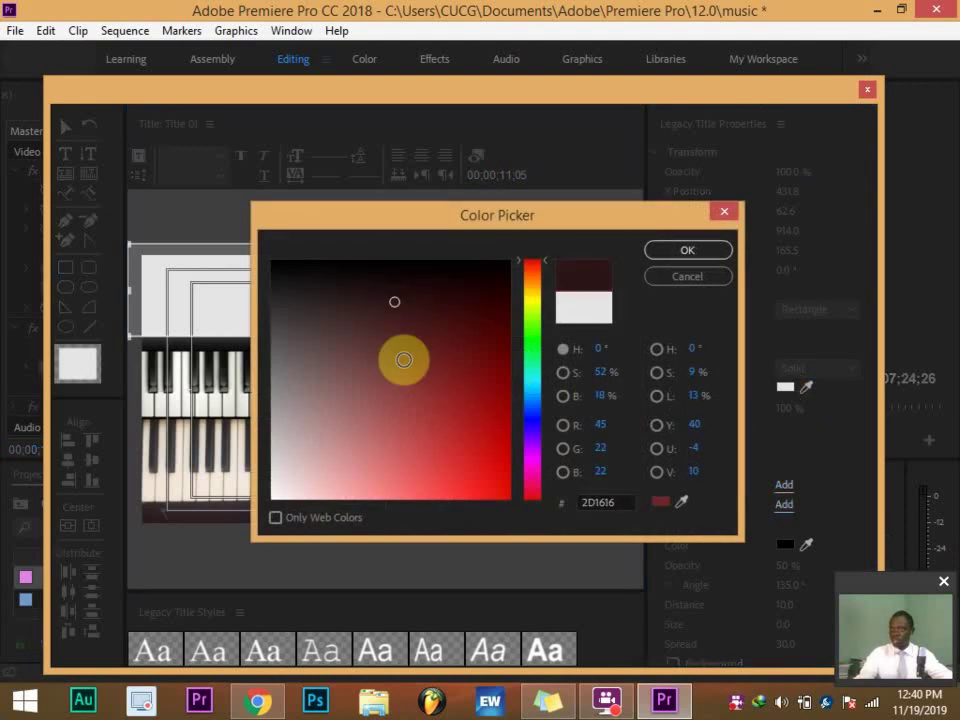
{"action": "left_click", "coordinate": [448, 392]}
{"action": "left_click", "coordinate": [491, 341]}
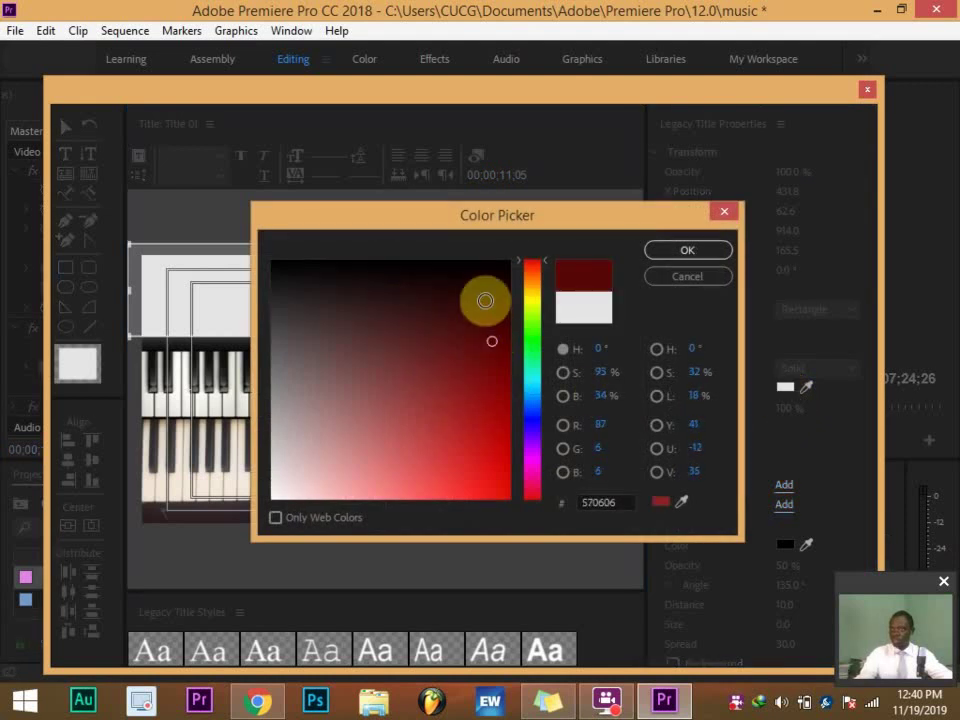
{"action": "left_click", "coordinate": [683, 253]}
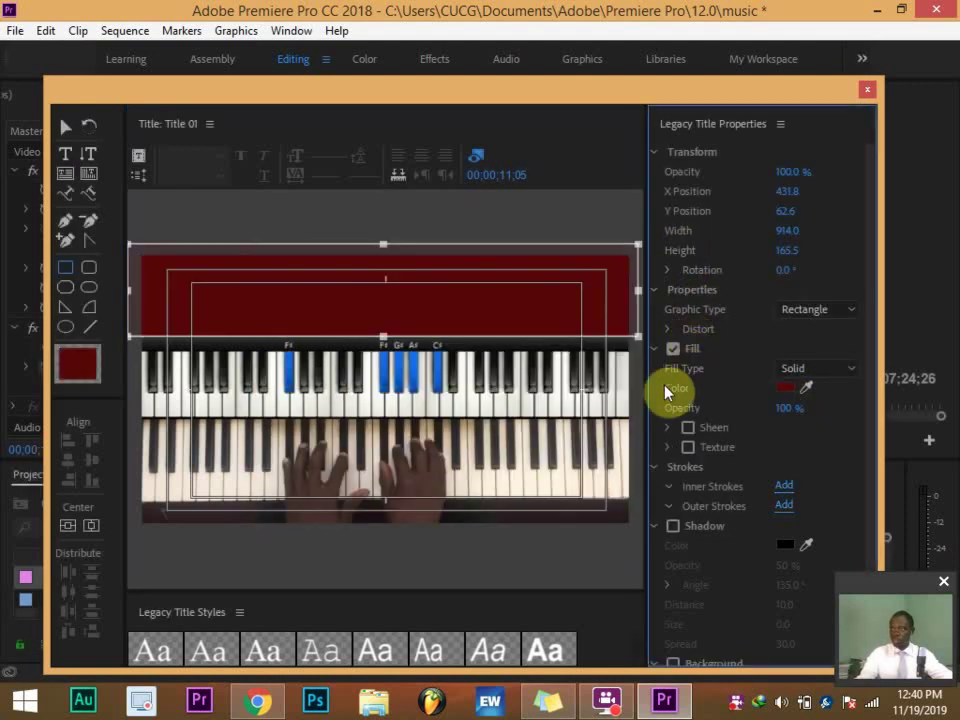
{"action": "left_click", "coordinate": [868, 91]}
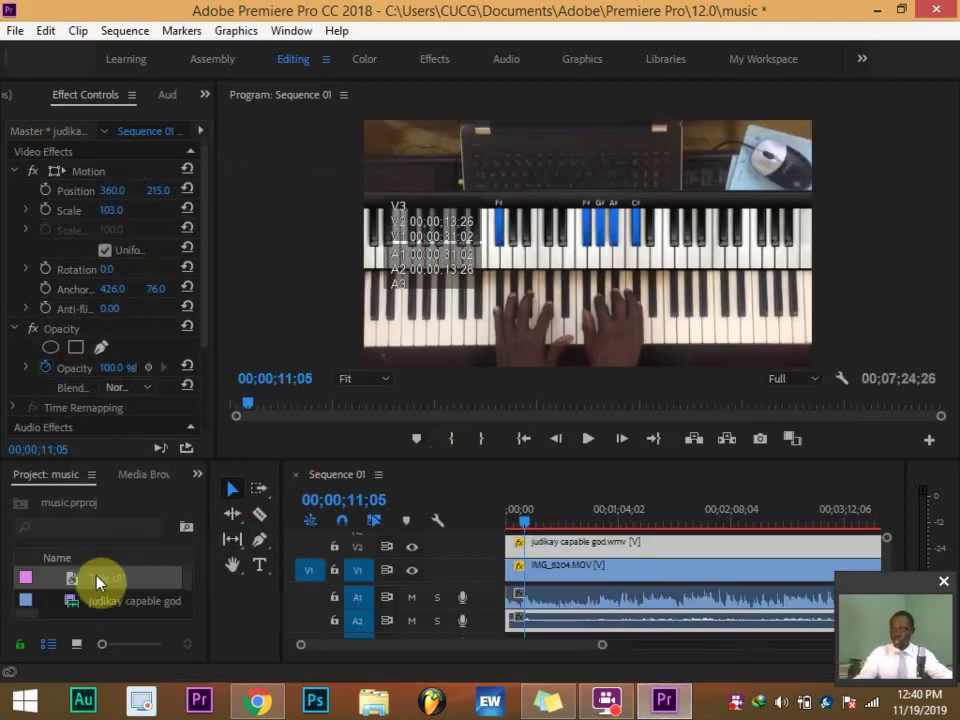
Step: Place Title 01 on track V3 above the piano clips and scrub to check the red bar
{"action": "left_click_drag", "start_coordinate": [536, 460], "coordinate": [542, 413]}
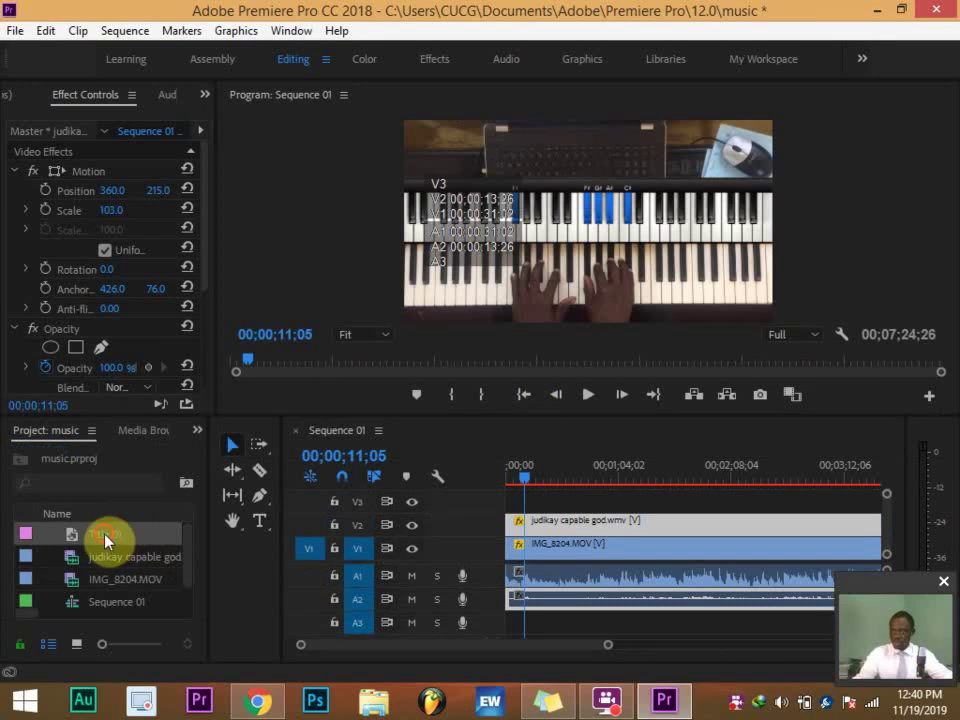
{"action": "left_click_drag", "start_coordinate": [105, 540], "coordinate": [735, 561]}
{"action": "left_click_drag", "start_coordinate": [707, 650], "coordinate": [803, 646]}
{"action": "left_click_drag", "start_coordinate": [518, 481], "coordinate": [674, 489]}
{"action": "left_click_drag", "start_coordinate": [608, 495], "coordinate": [564, 492]}
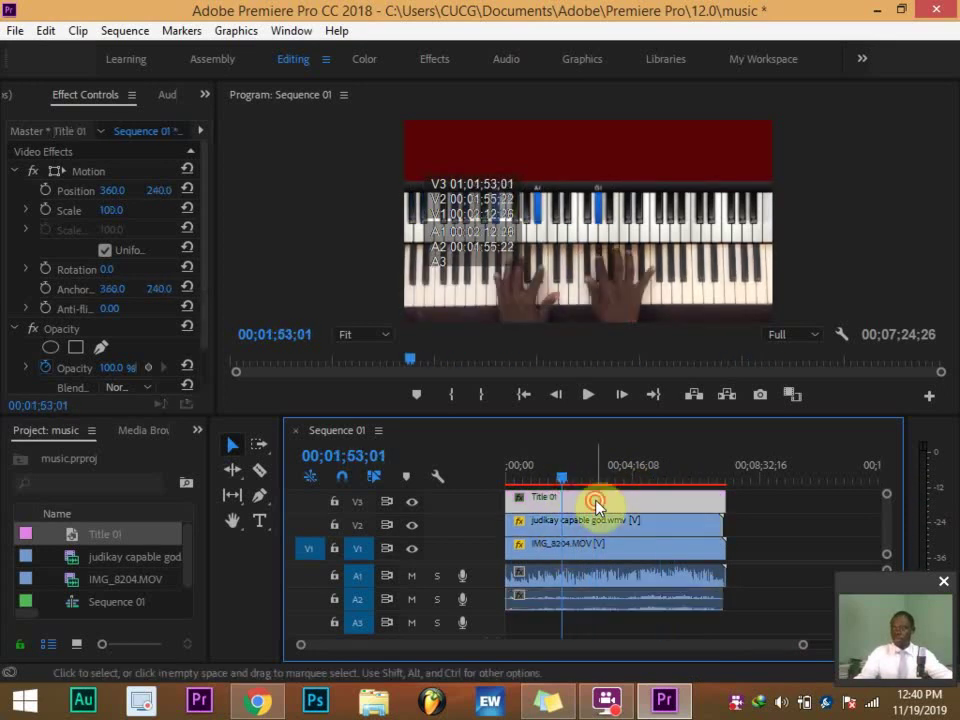
Step: Reopen Title 01 and add a text box on its red bar with the Type Tool
{"action": "double_click", "coordinate": [596, 500]}
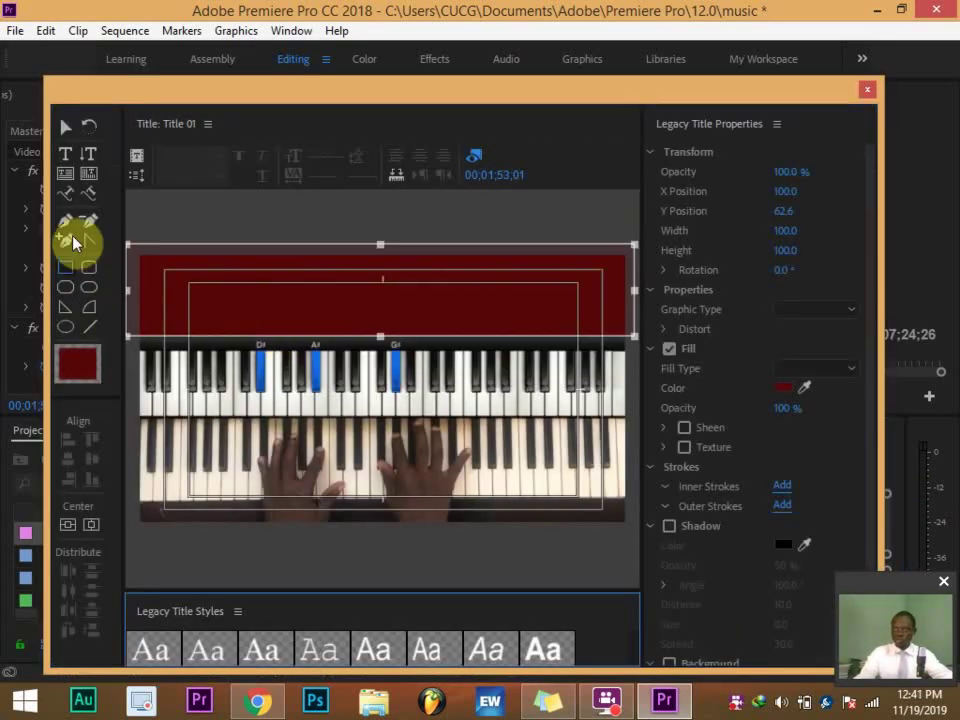
{"action": "left_click", "coordinate": [66, 158]}
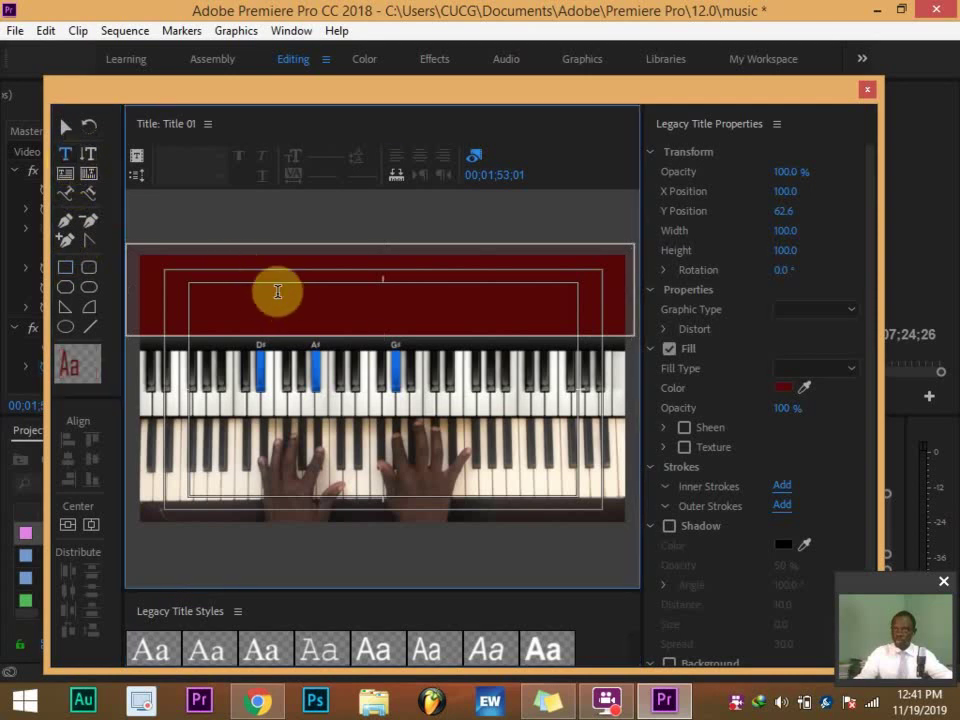
{"action": "left_click", "coordinate": [276, 290]}
{"action": "type", "text": "Chords"}
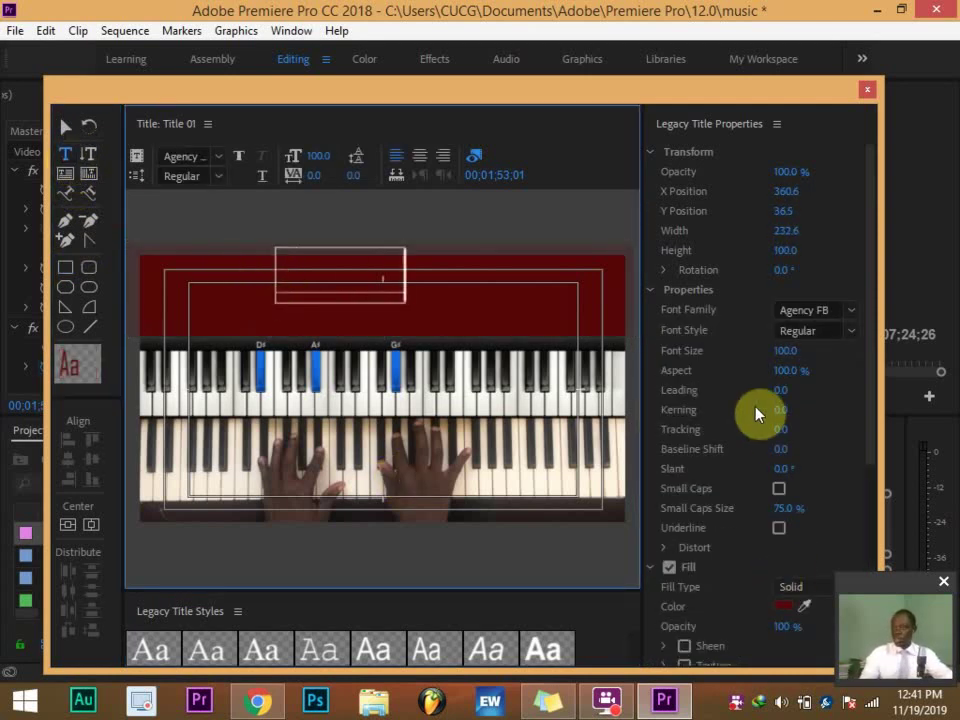
Step: Set the text fill colour to white
{"action": "left_click", "coordinate": [784, 616]}
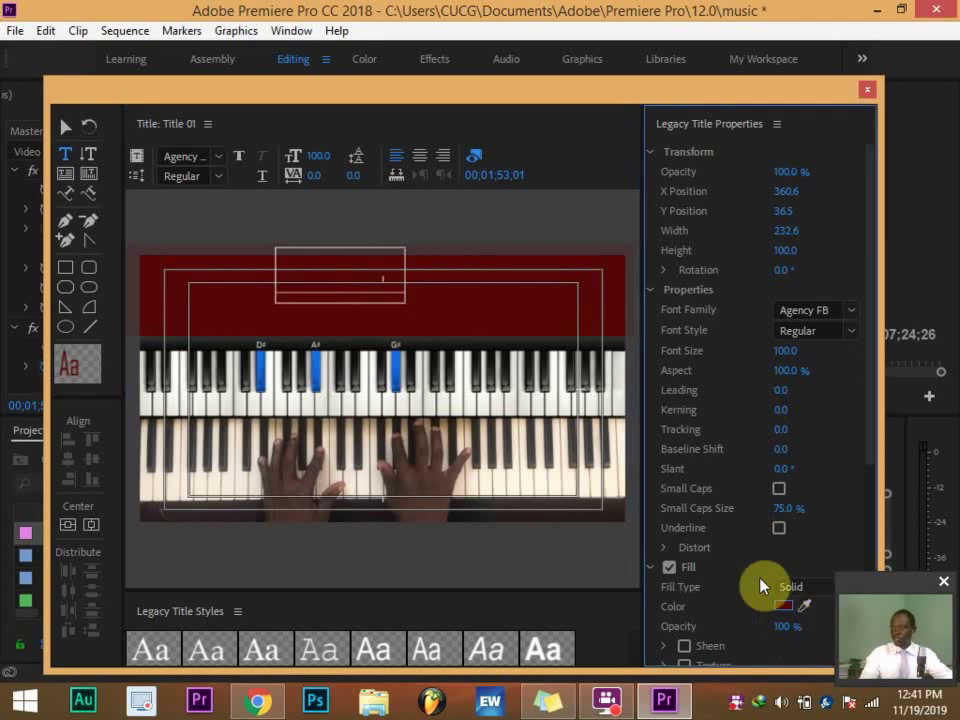
{"action": "left_click", "coordinate": [785, 616]}
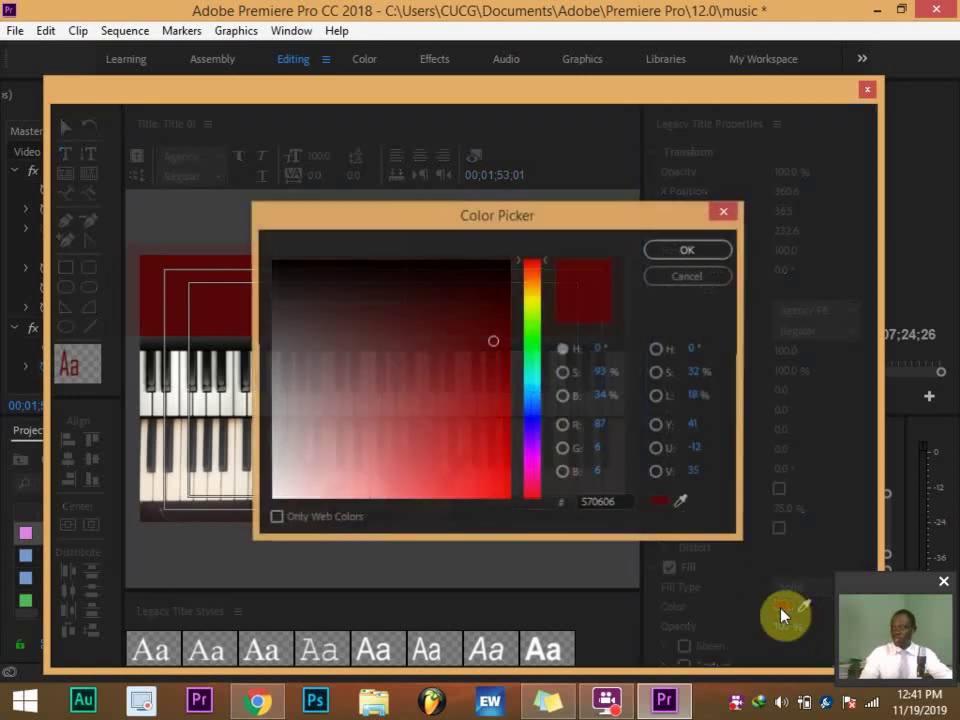
{"action": "left_click", "coordinate": [271, 493]}
{"action": "left_click", "coordinate": [678, 244]}
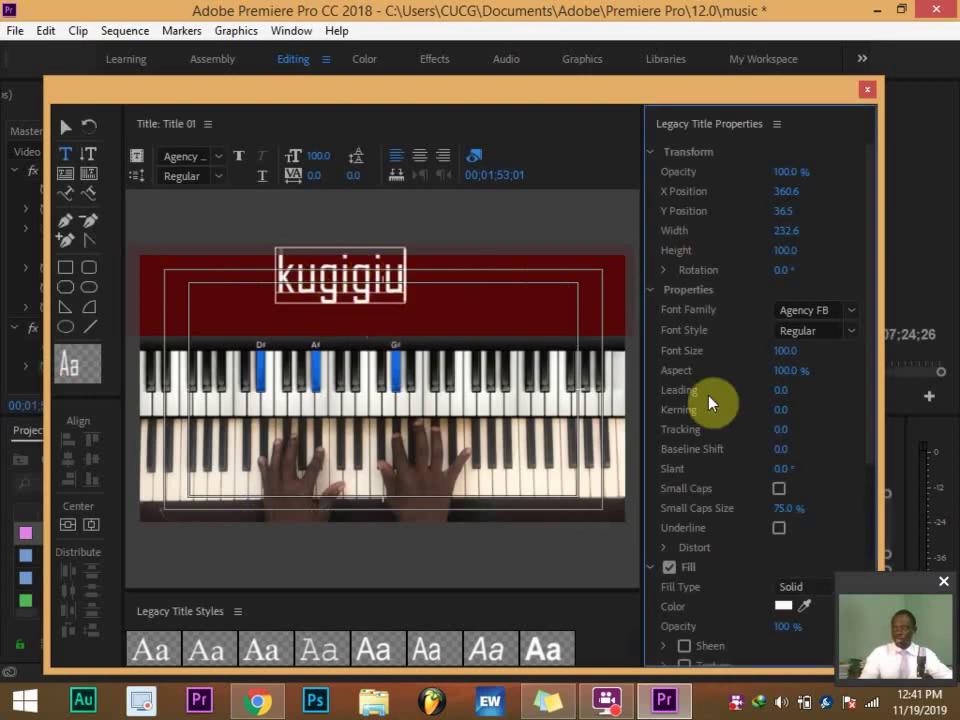
Step: Apply the plain yellow Legacy Title Style to the text and close the titler
{"action": "left_click_drag", "start_coordinate": [874, 386], "coordinate": [861, 585]}
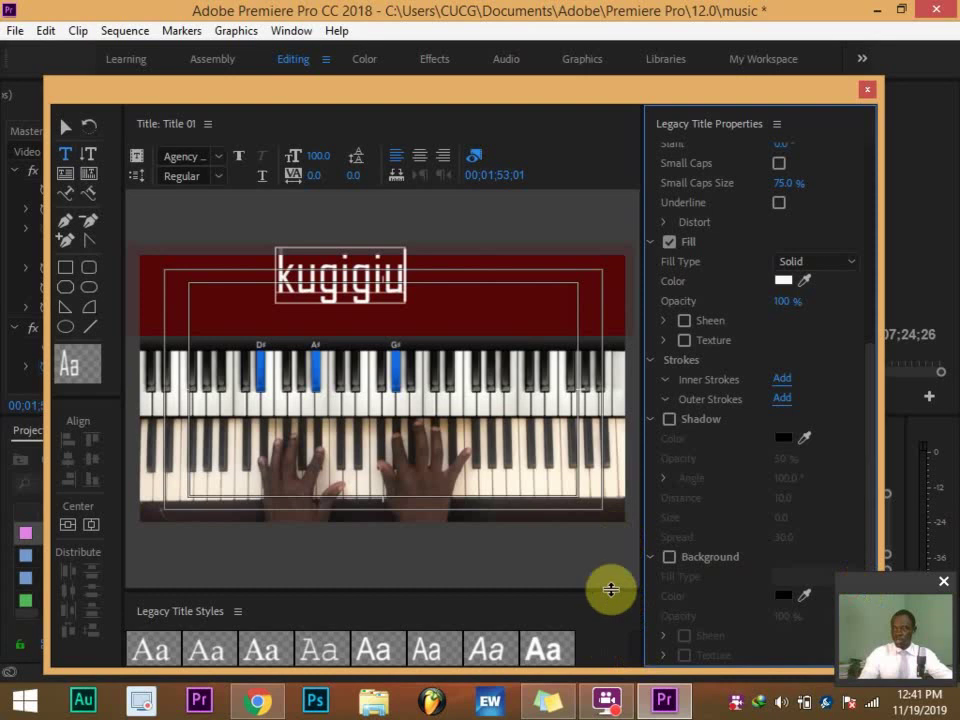
{"action": "left_click_drag", "start_coordinate": [611, 592], "coordinate": [624, 495]}
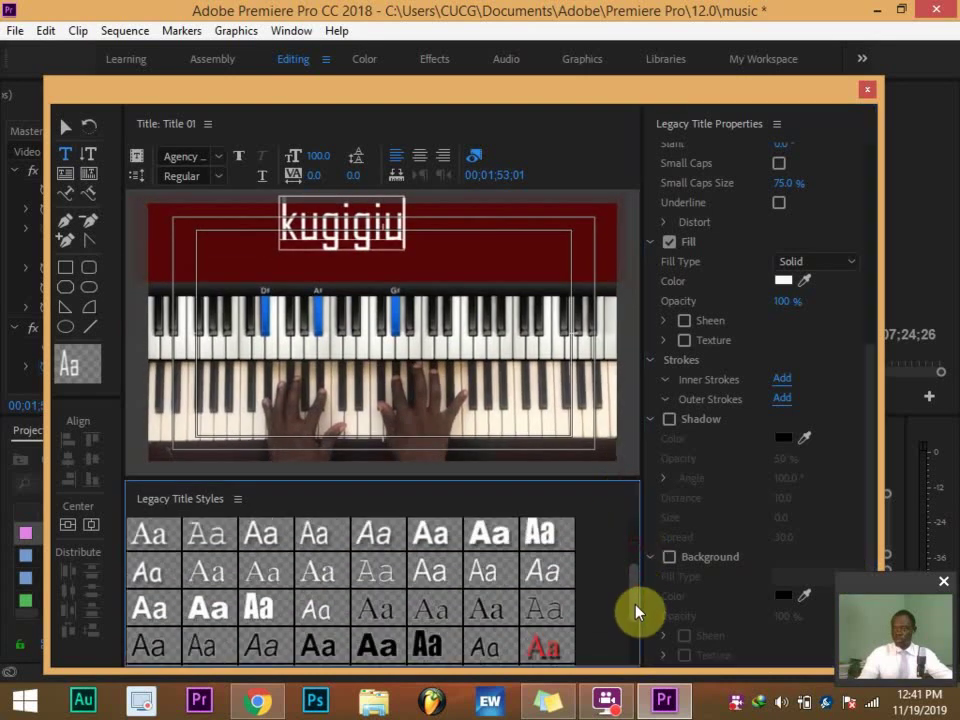
{"action": "left_click", "coordinate": [549, 613]}
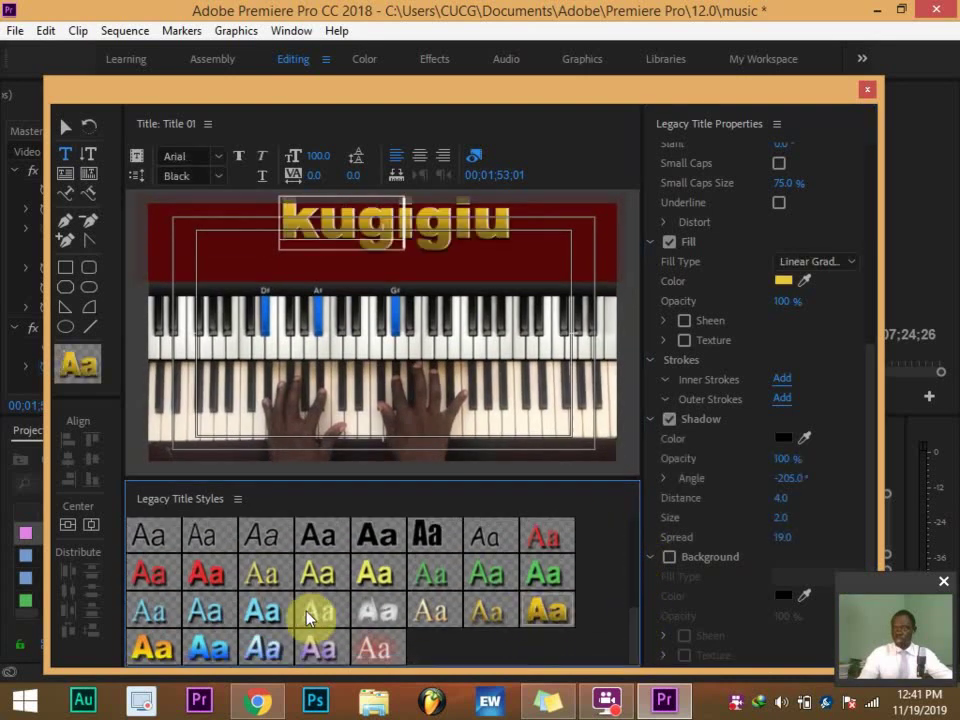
{"action": "left_click", "coordinate": [258, 586]}
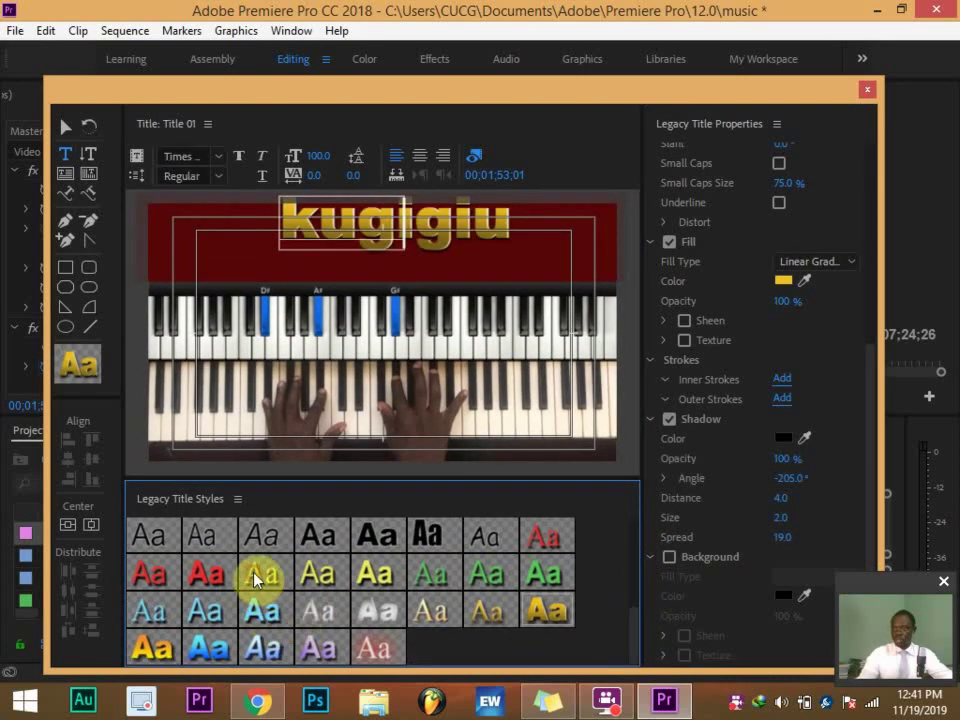
{"action": "left_click", "coordinate": [326, 578]}
{"action": "left_click", "coordinate": [868, 92]}
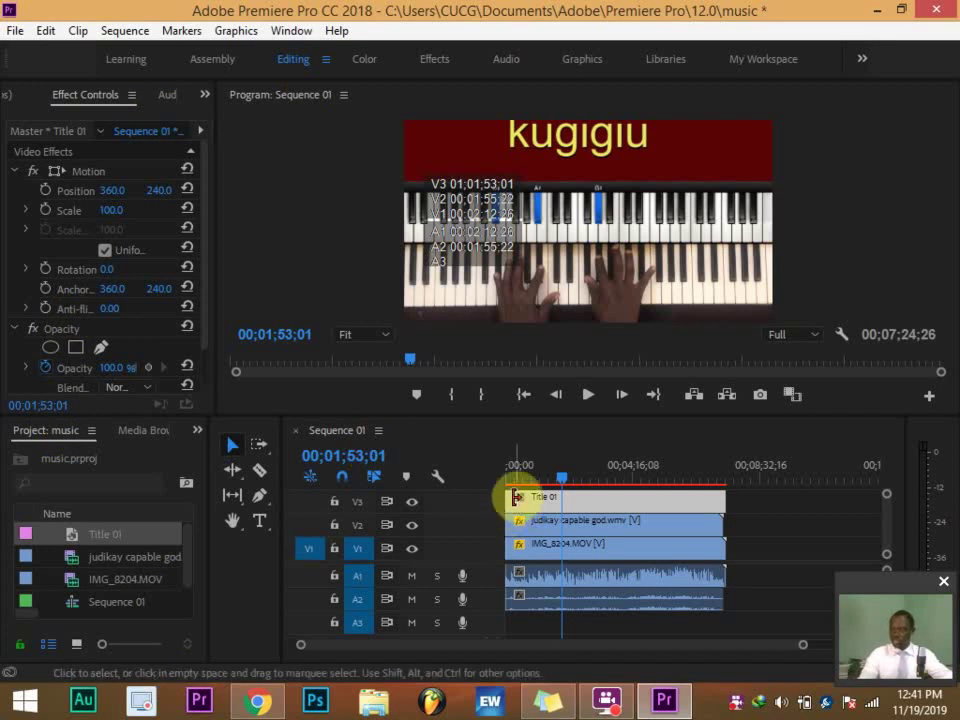
Step: In Effect Controls Motion, scale the title clip to 107 and set position 339, 249
{"action": "left_click", "coordinate": [618, 515]}
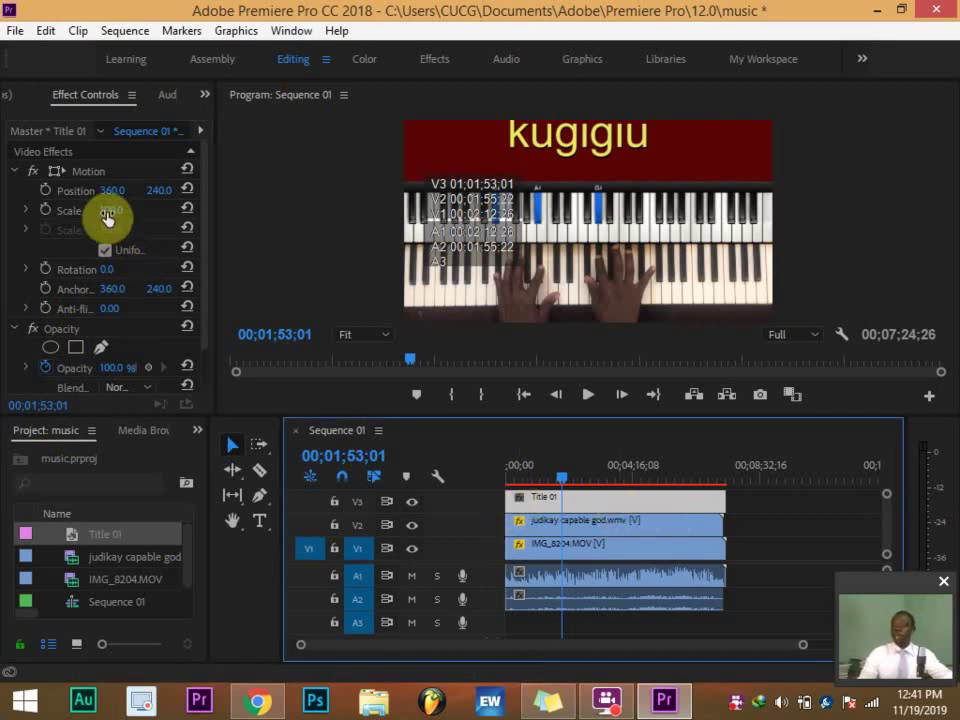
{"action": "left_click_drag", "start_coordinate": [110, 215], "coordinate": [40, 190]}
{"action": "left_click_drag", "start_coordinate": [112, 190], "coordinate": [128, 183]}
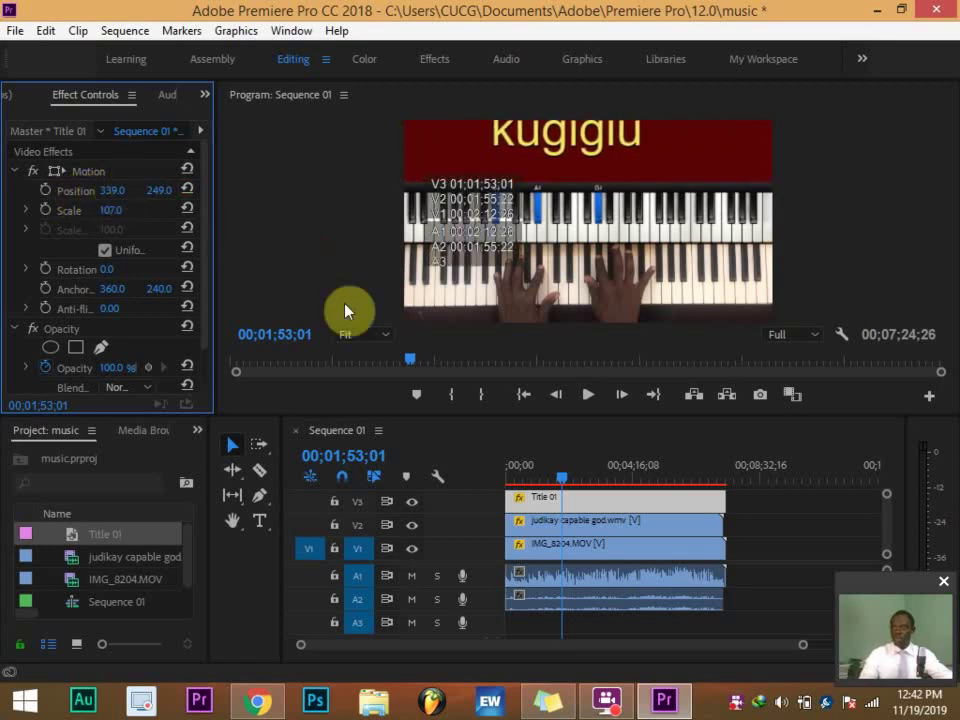
Step: Mark the in point at the sequence start and the out point at 00;07;05;28
{"action": "left_click", "coordinate": [526, 398]}
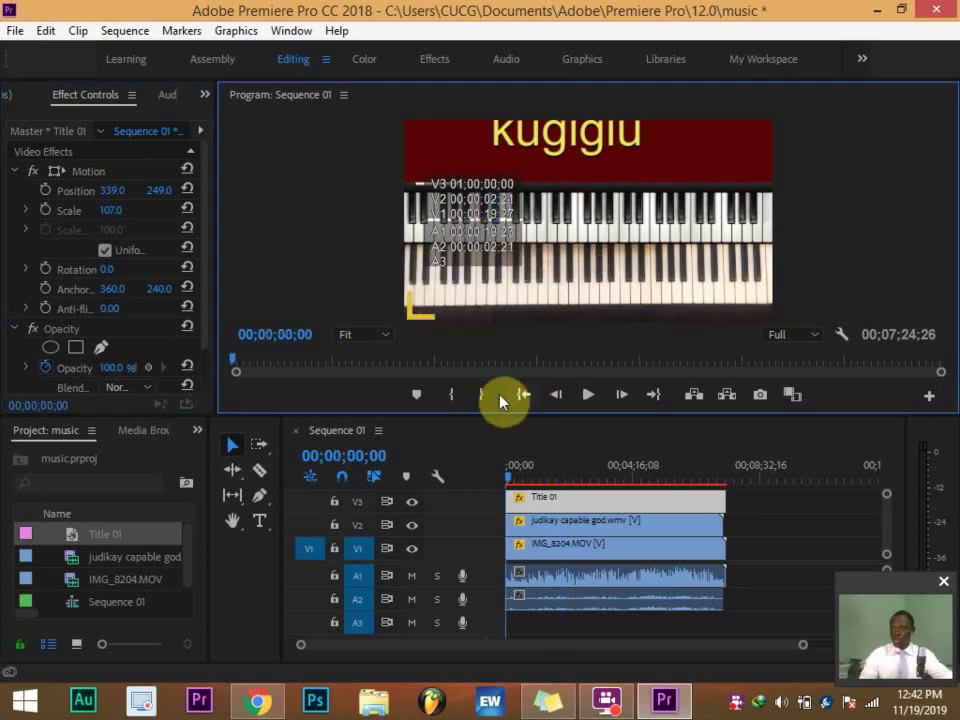
{"action": "left_click", "coordinate": [450, 398]}
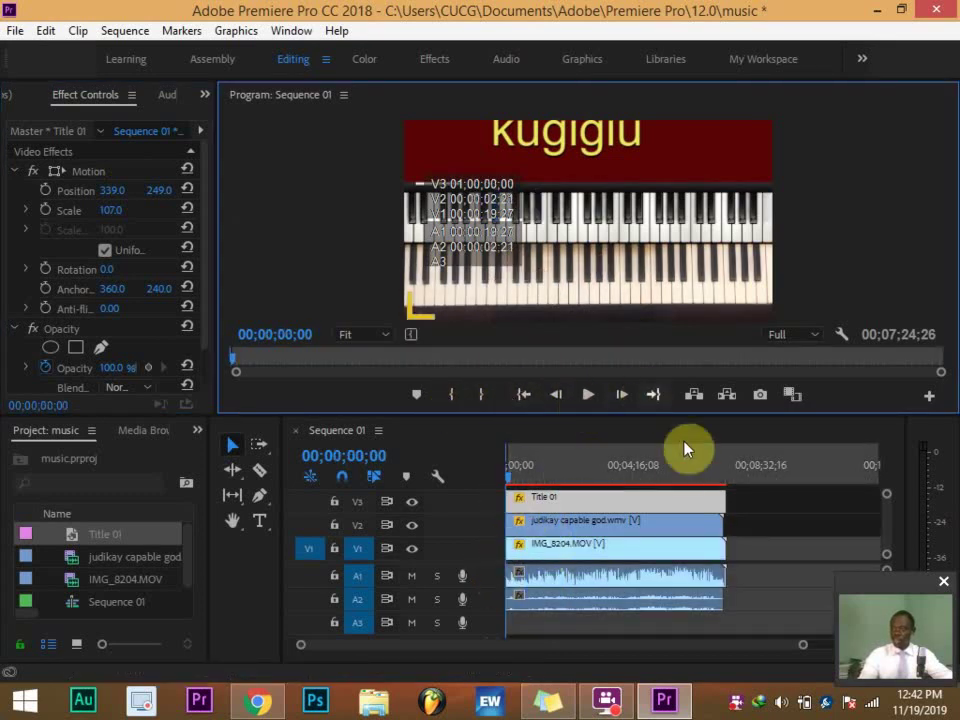
{"action": "left_click", "coordinate": [656, 395]}
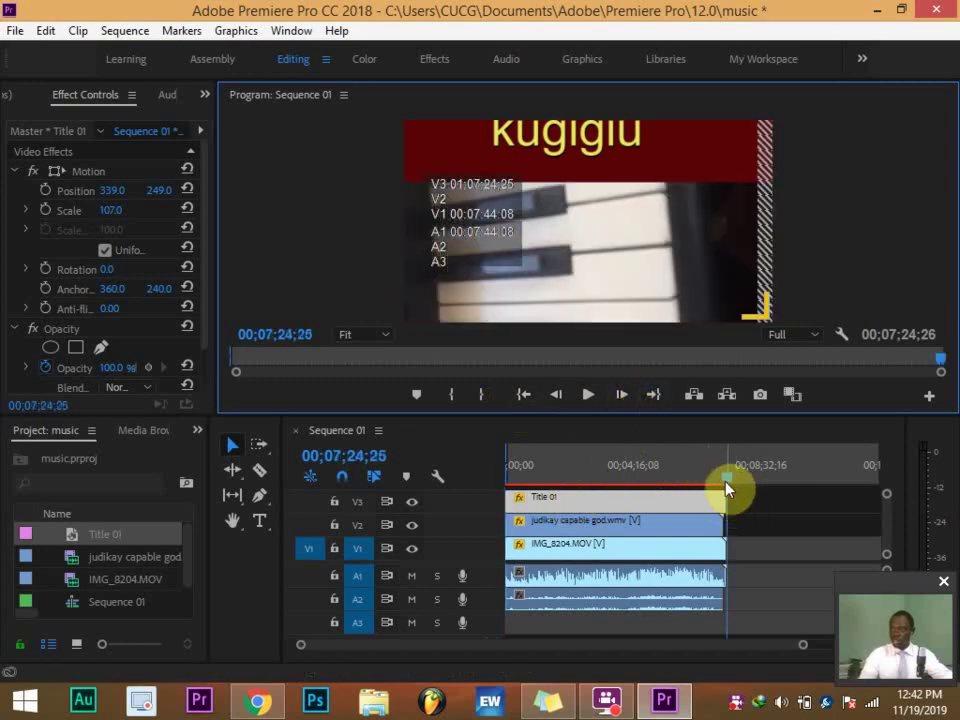
{"action": "left_click_drag", "start_coordinate": [727, 487], "coordinate": [716, 493]}
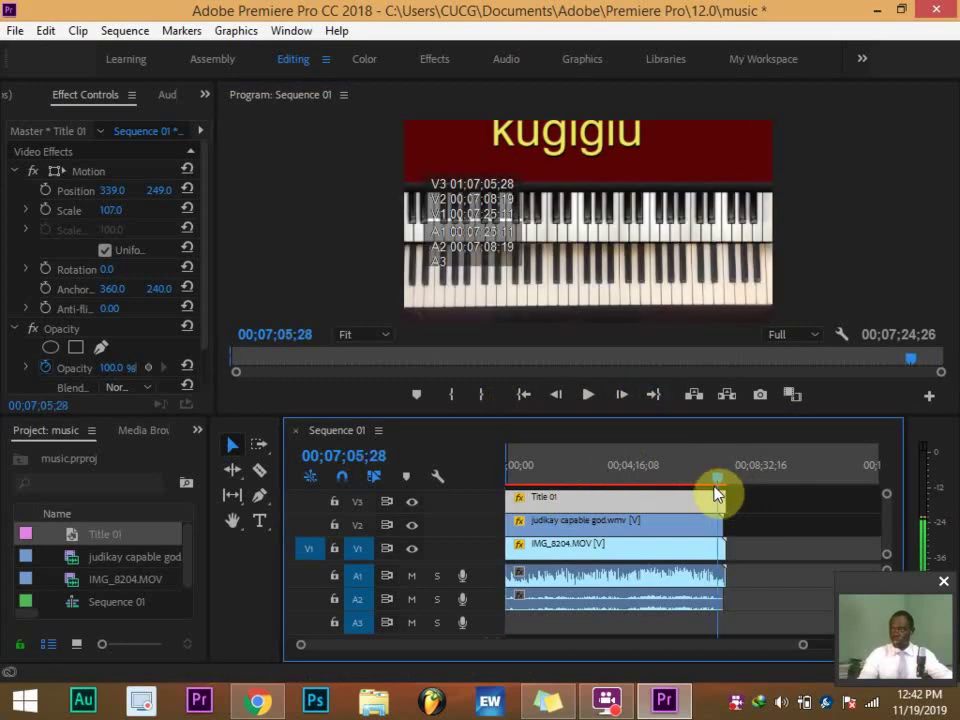
{"action": "left_click", "coordinate": [479, 399]}
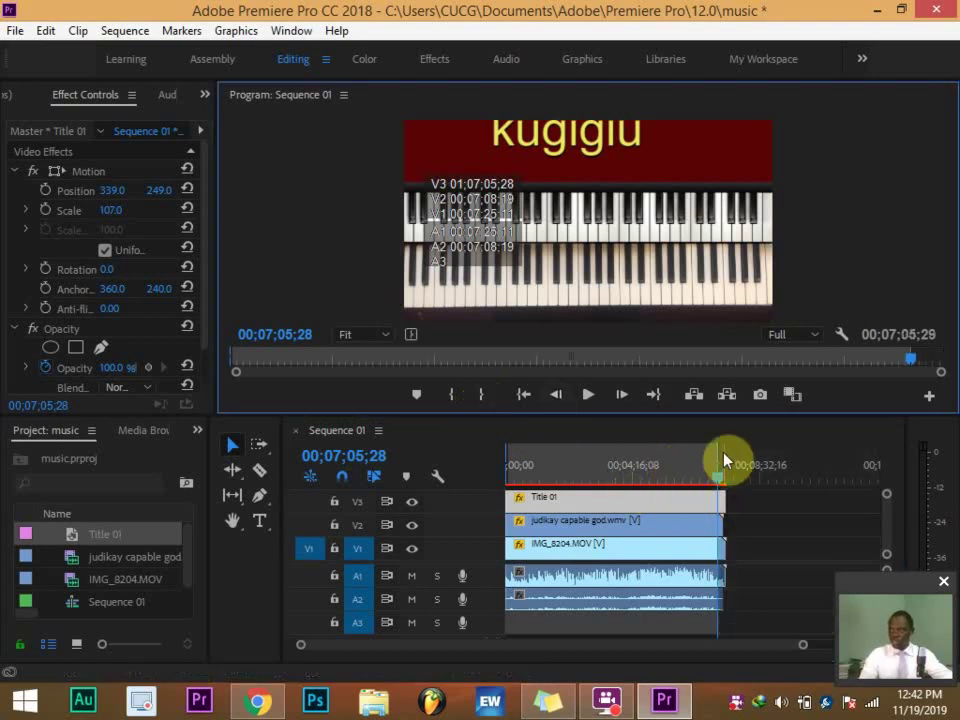
Step: Open File > Export > Media for Sequence 01
{"action": "left_click", "coordinate": [15, 30]}
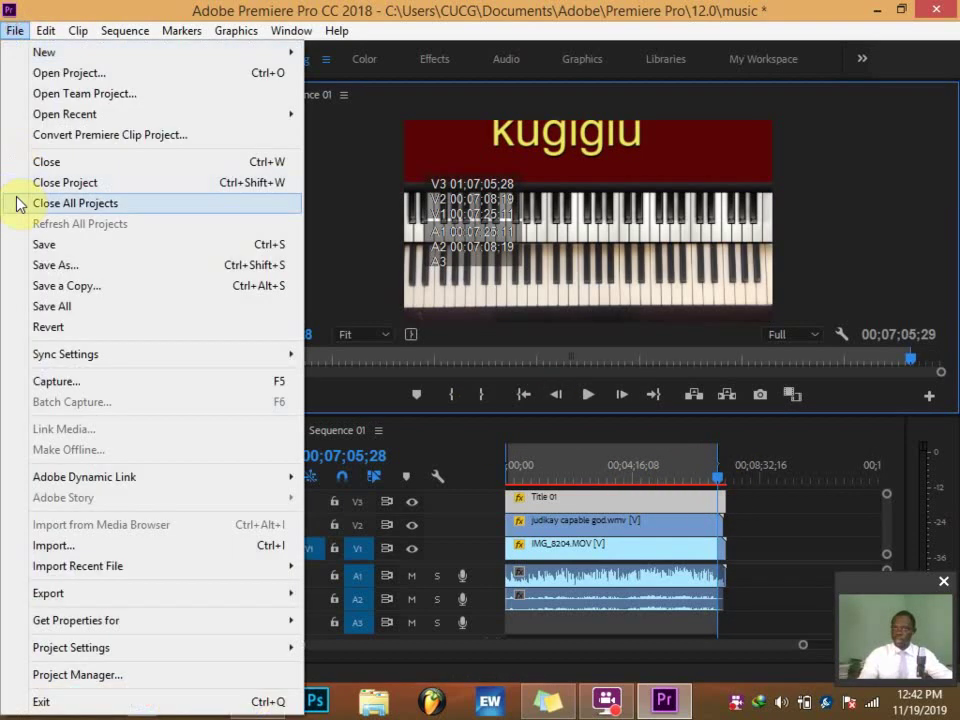
{"action": "mouse_move", "coordinate": [203, 608]}
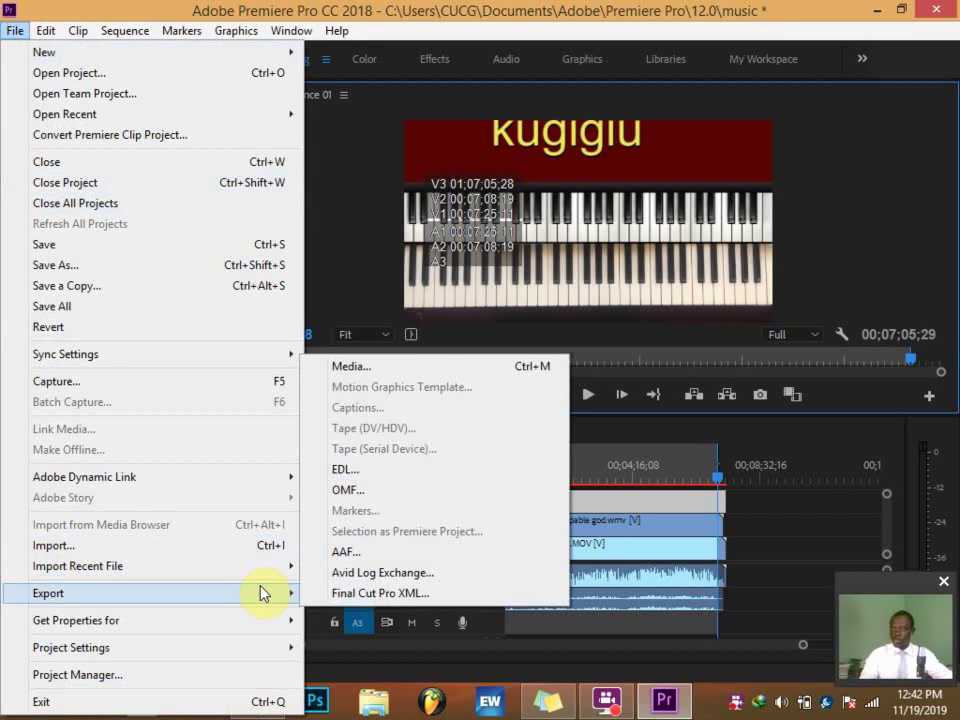
{"action": "left_click", "coordinate": [370, 367]}
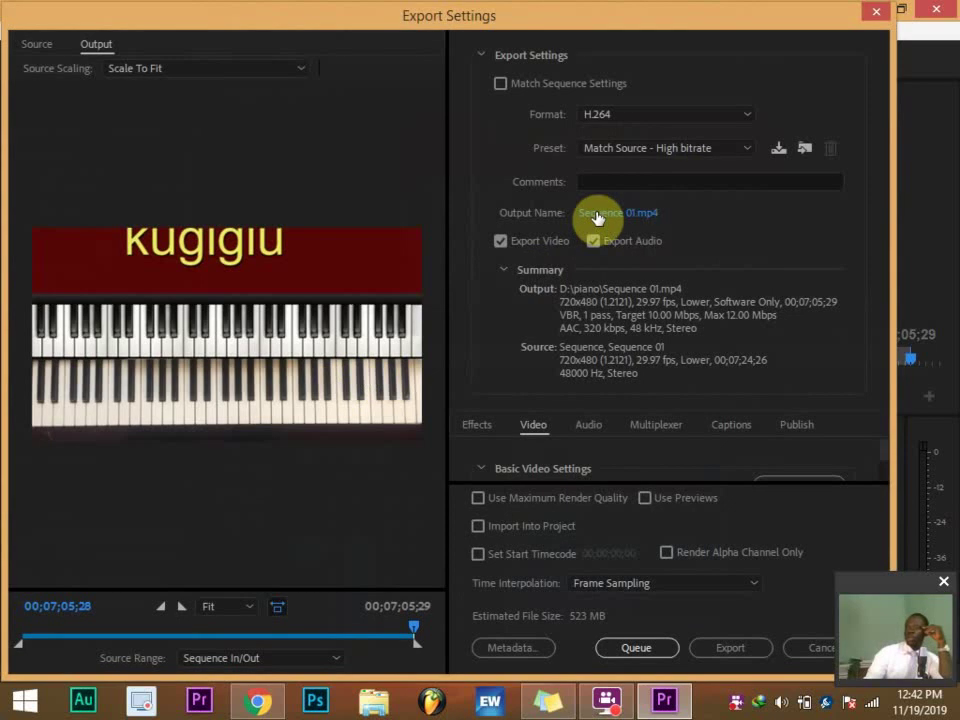
Step: Set the output location to D:\piano and keep H.264 as the format
{"action": "left_click", "coordinate": [599, 216]}
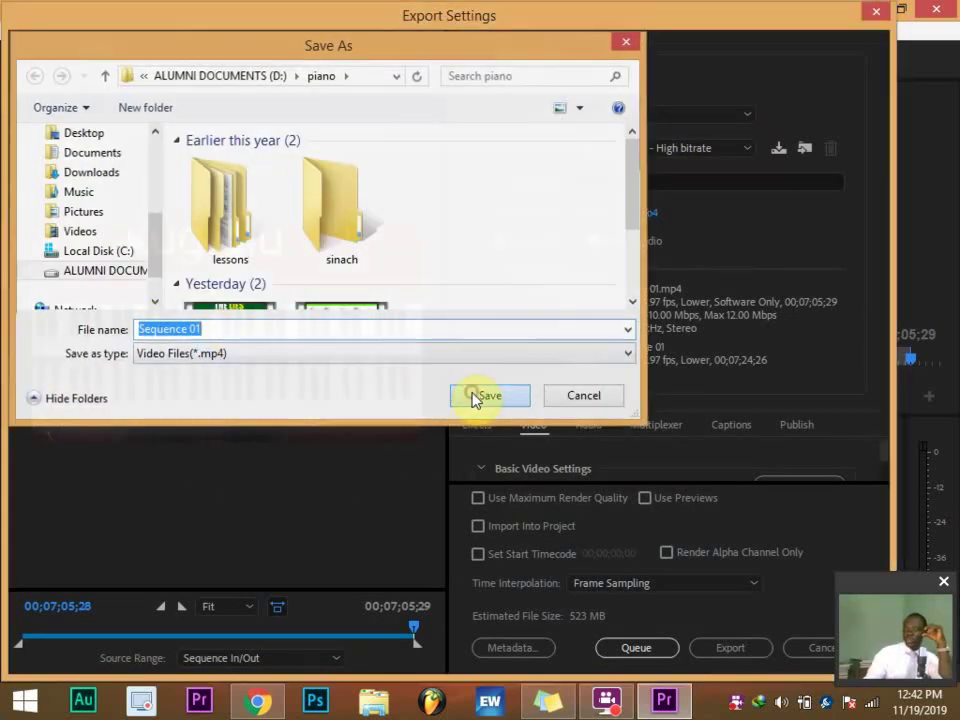
{"action": "left_click", "coordinate": [478, 397]}
{"action": "left_click", "coordinate": [610, 120]}
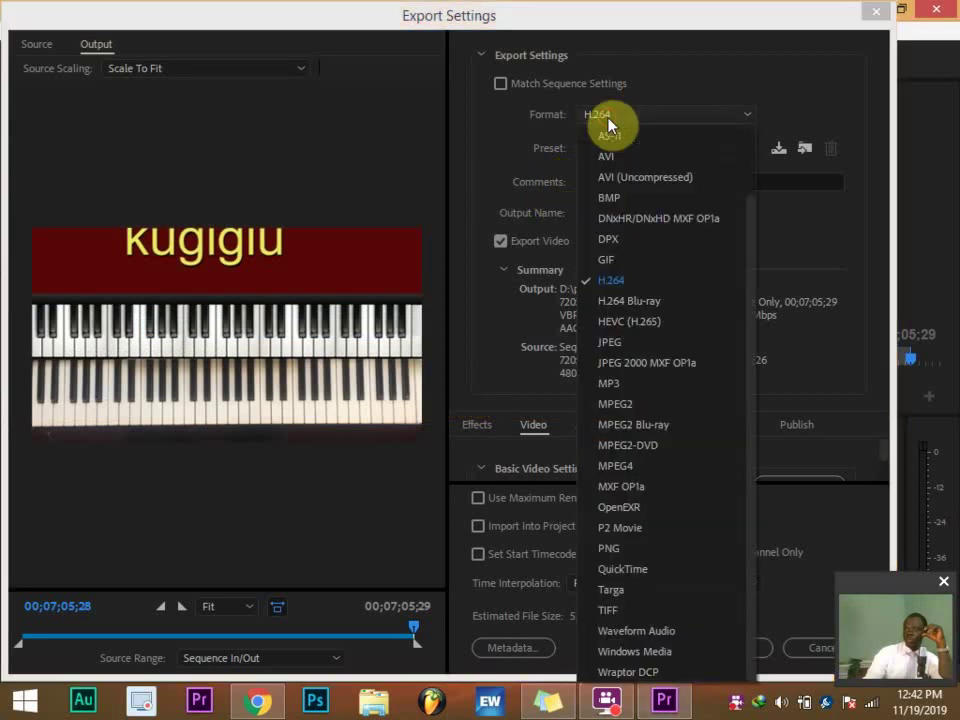
{"action": "left_click", "coordinate": [612, 282]}
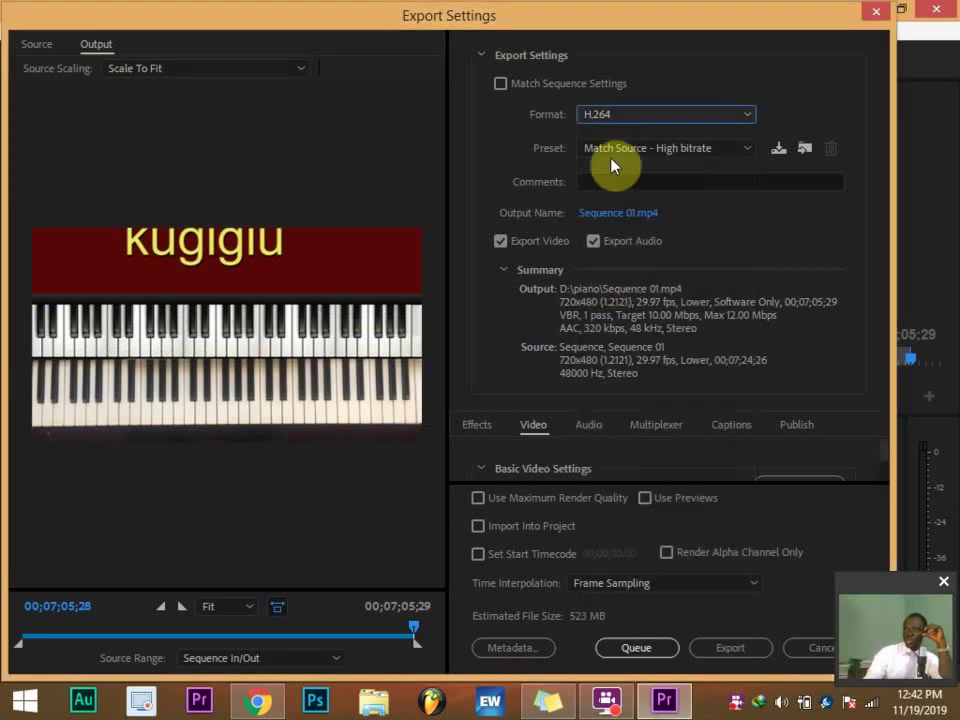
Step: Switch the preset to YouTube 2160p 4K and close the Export Settings dialog
{"action": "left_click", "coordinate": [630, 152]}
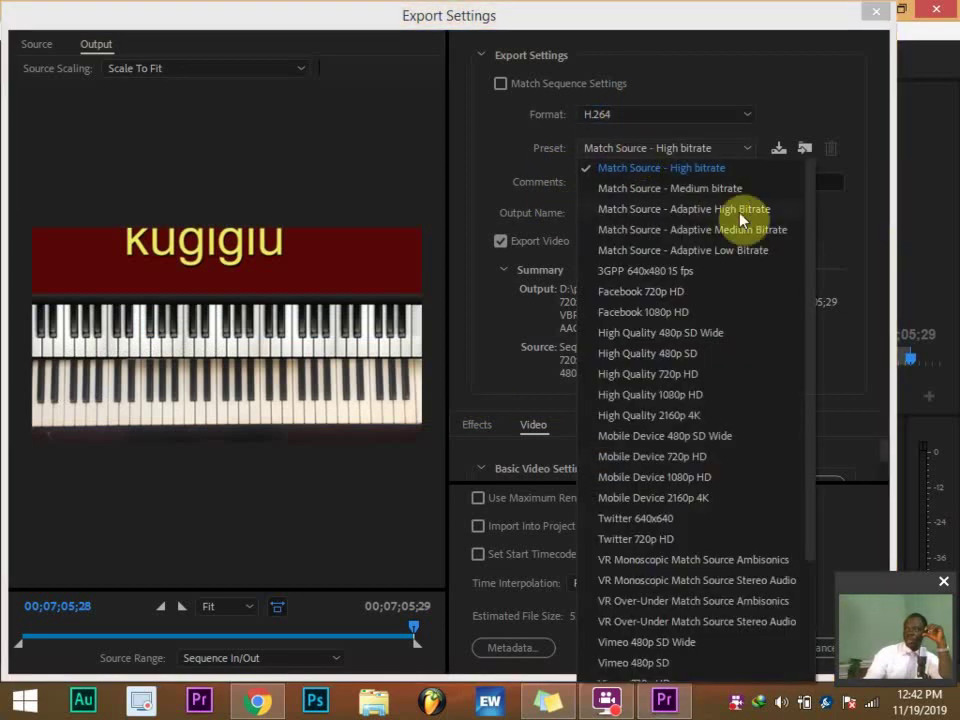
{"action": "left_click", "coordinate": [712, 189]}
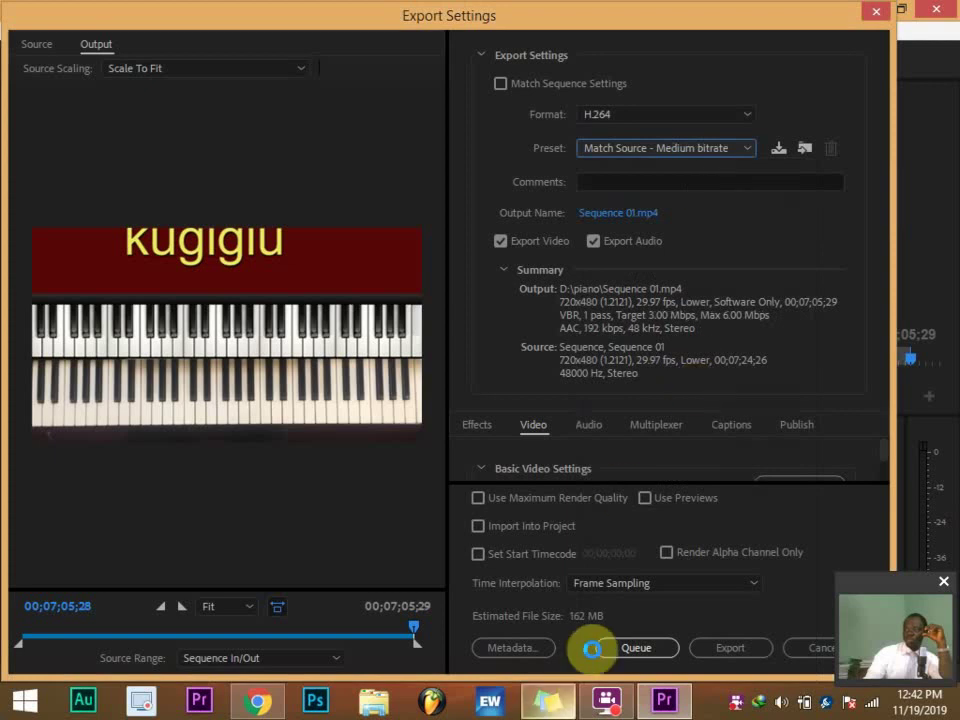
{"action": "left_click", "coordinate": [640, 155]}
{"action": "scroll", "coordinate": [790, 570], "scroll_direction": "down", "scroll_amount": 2}
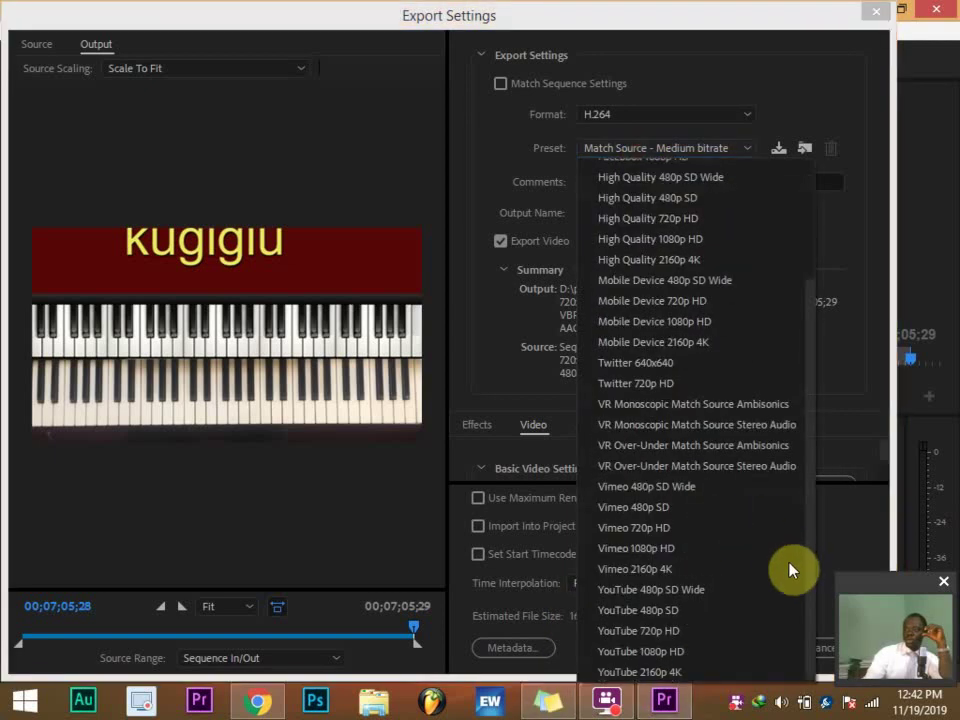
{"action": "left_click", "coordinate": [636, 651]}
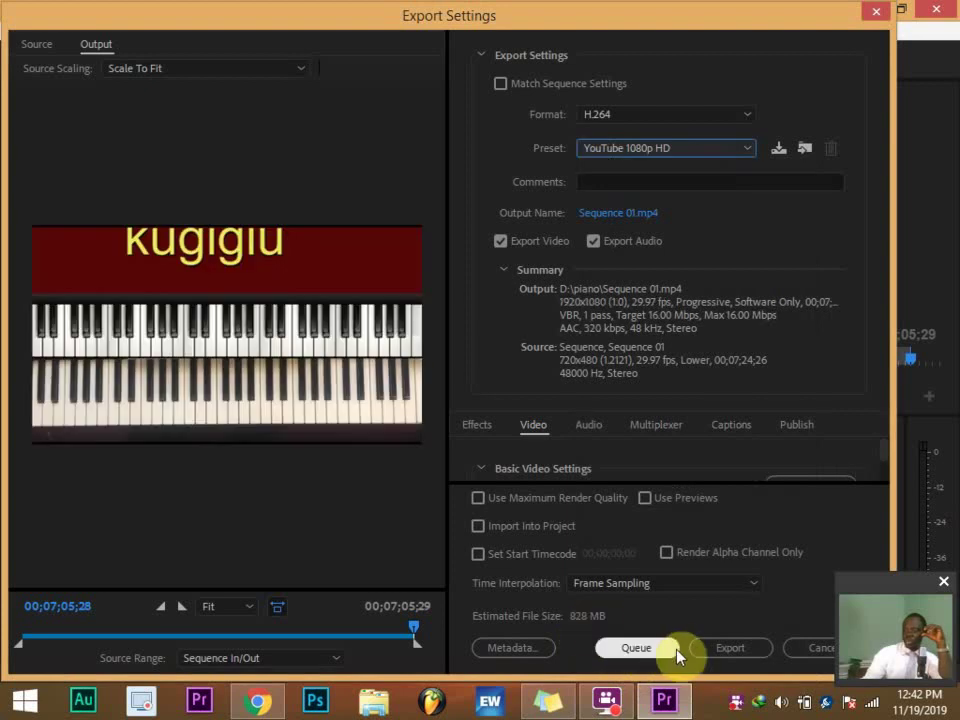
{"action": "left_click", "coordinate": [668, 149]}
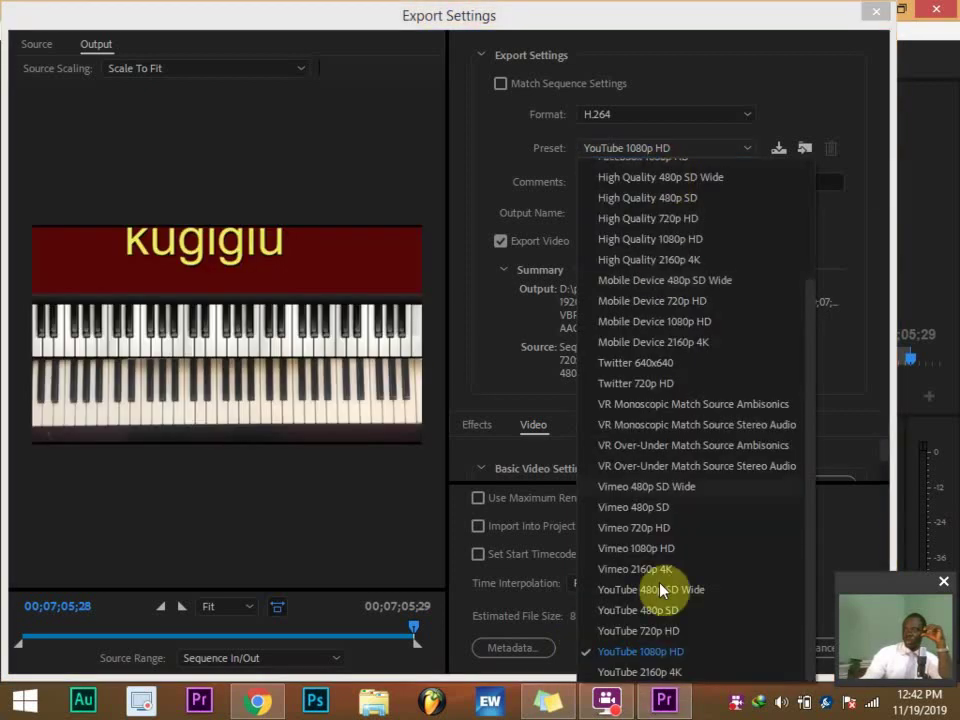
{"action": "left_click", "coordinate": [638, 656]}
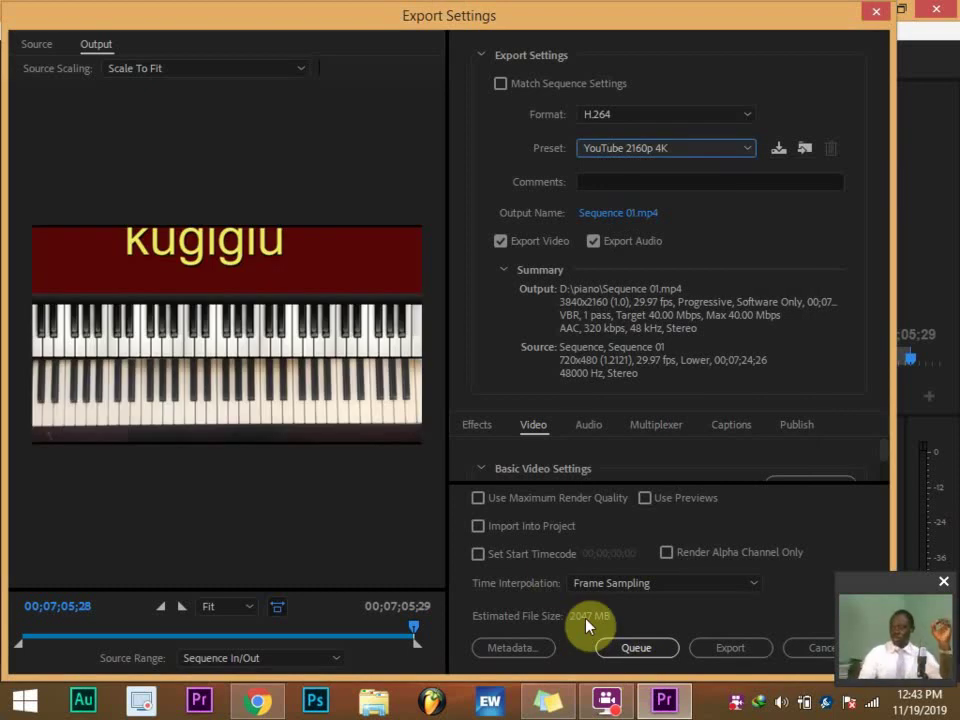
{"action": "left_click", "coordinate": [740, 653]}
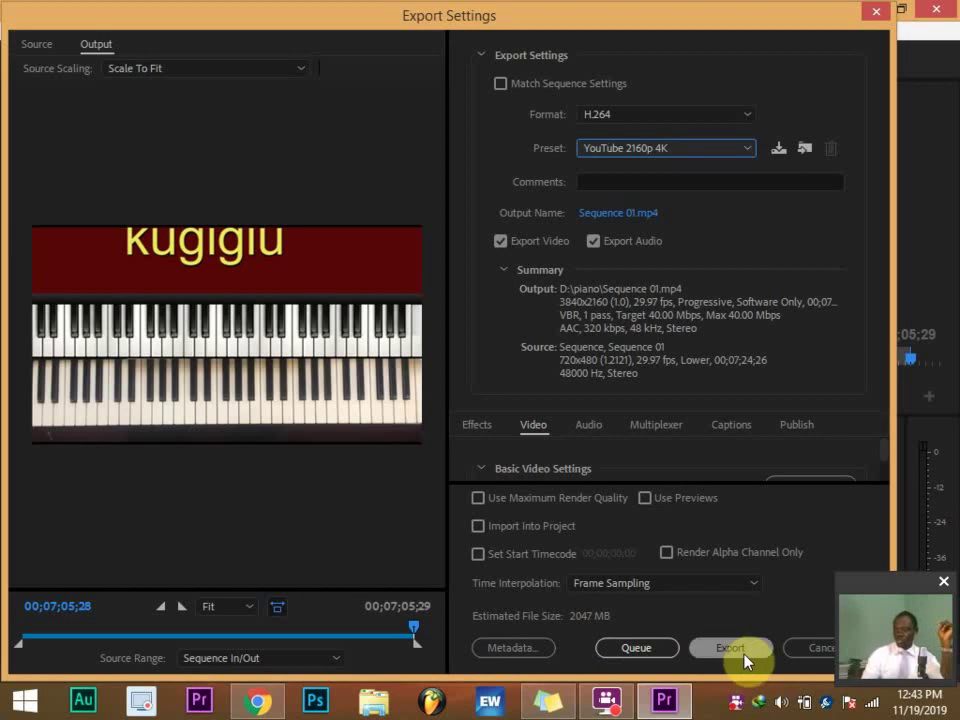
{"action": "left_click", "coordinate": [879, 12]}
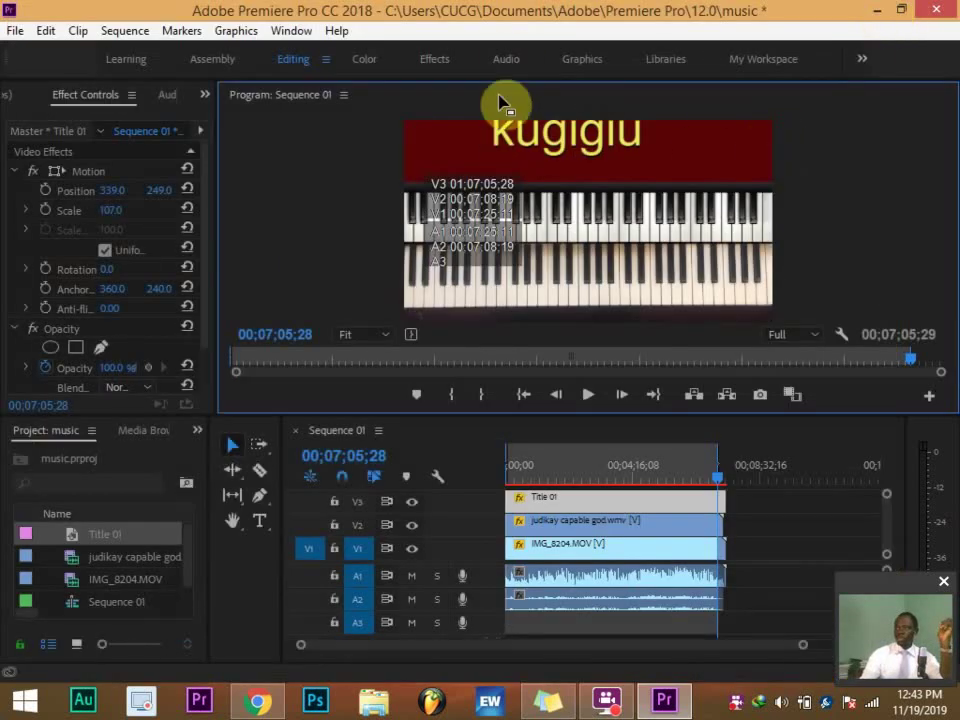
Step: In the Audio workspace, mute track A2 and play the sequence to check it
{"action": "left_click", "coordinate": [505, 60]}
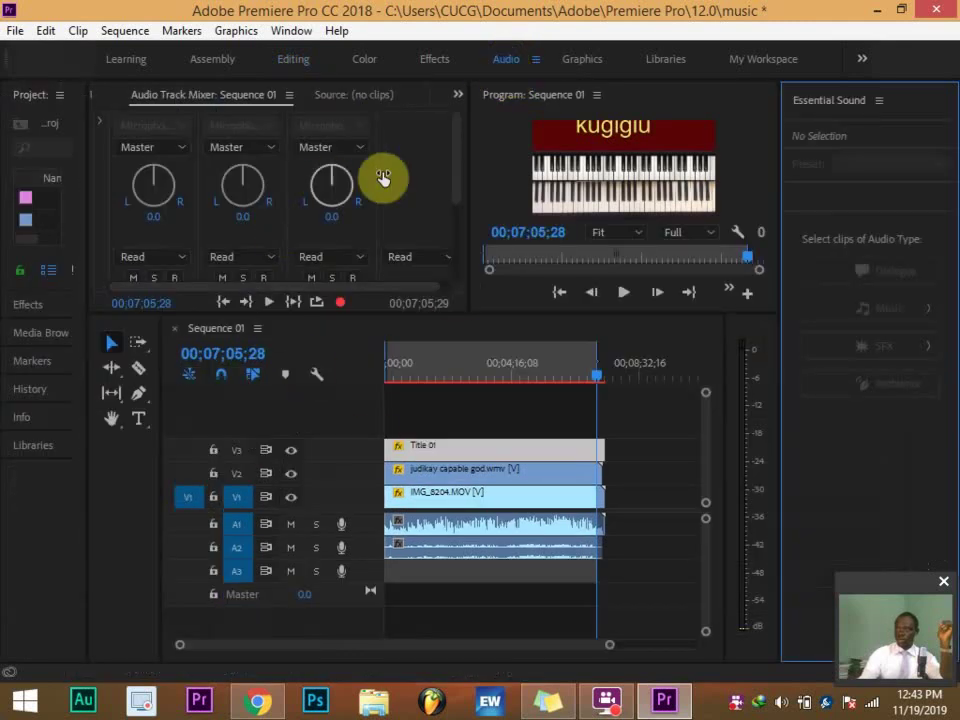
{"action": "left_click_drag", "start_coordinate": [457, 172], "coordinate": [456, 272]}
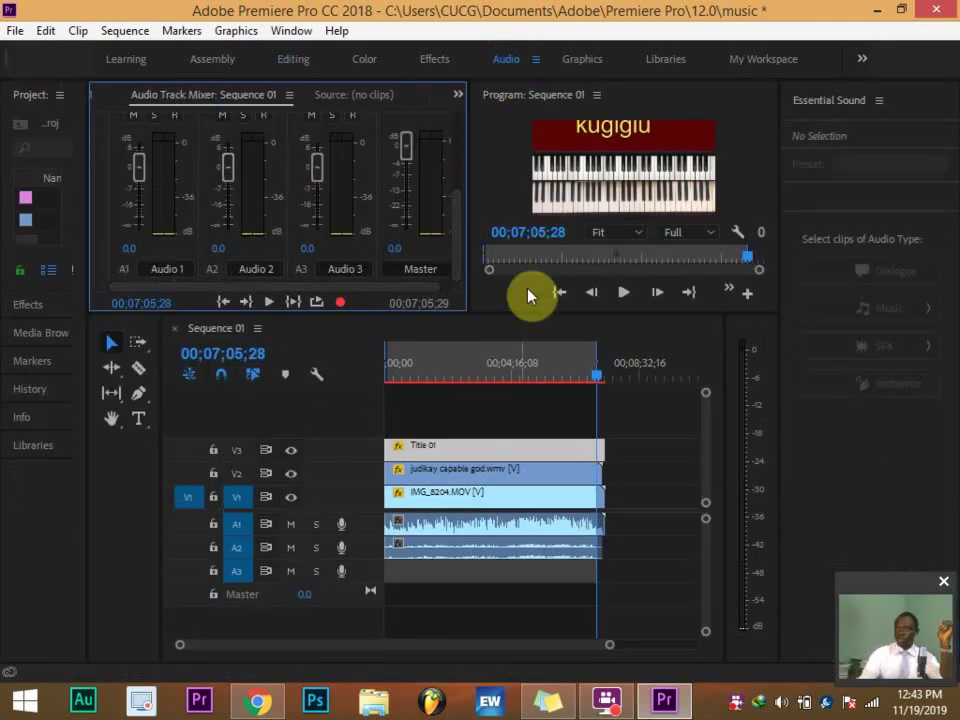
{"action": "left_click", "coordinate": [466, 360]}
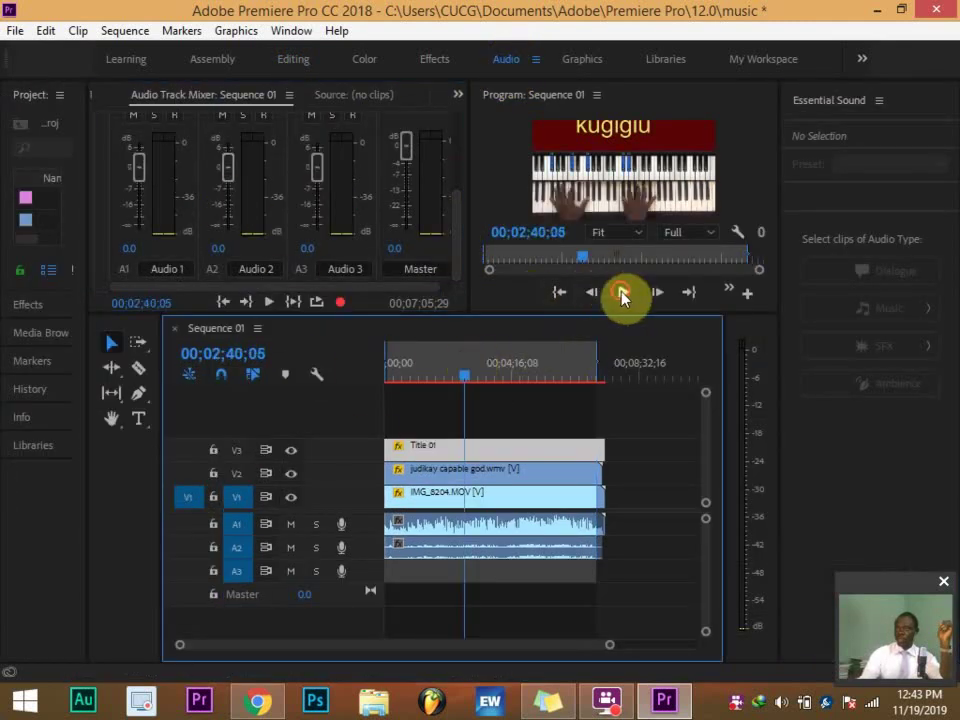
{"action": "left_click", "coordinate": [622, 291]}
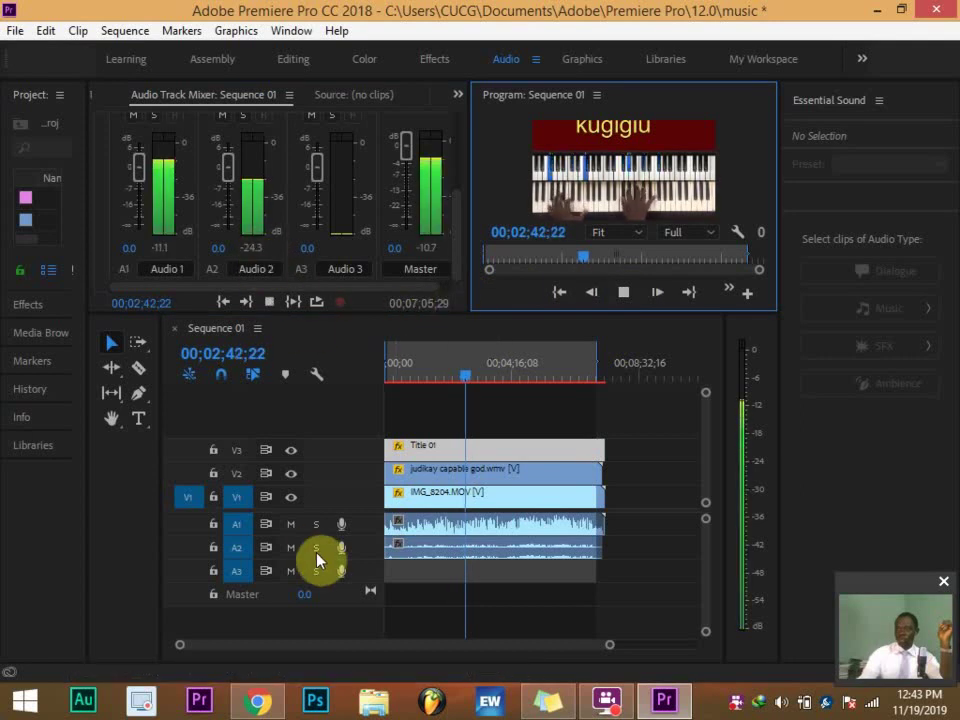
{"action": "left_click", "coordinate": [625, 292]}
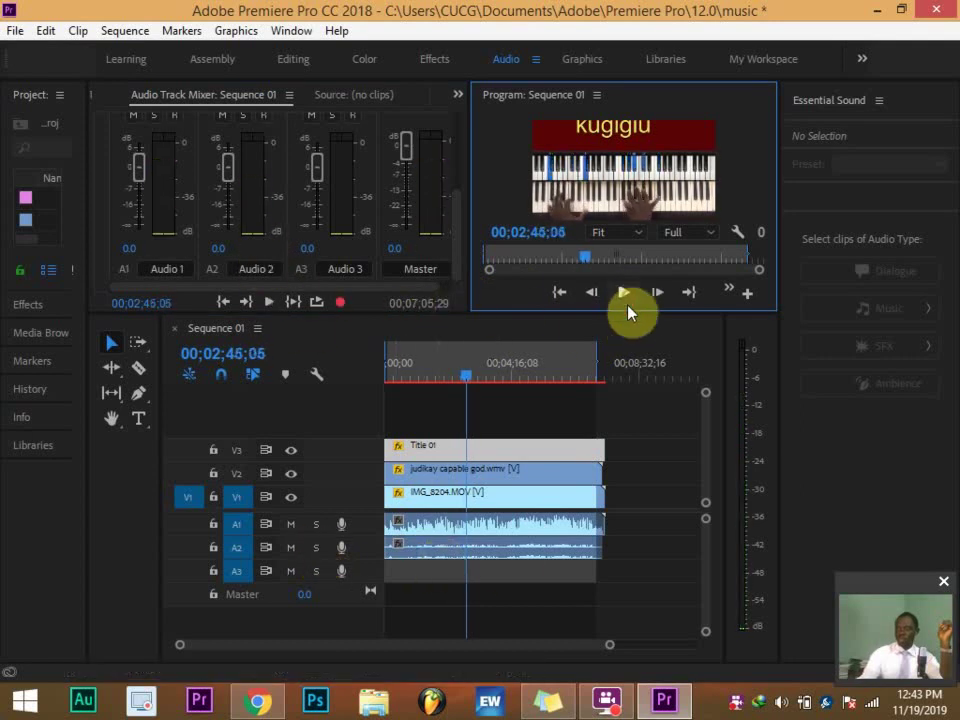
{"action": "left_click", "coordinate": [290, 548]}
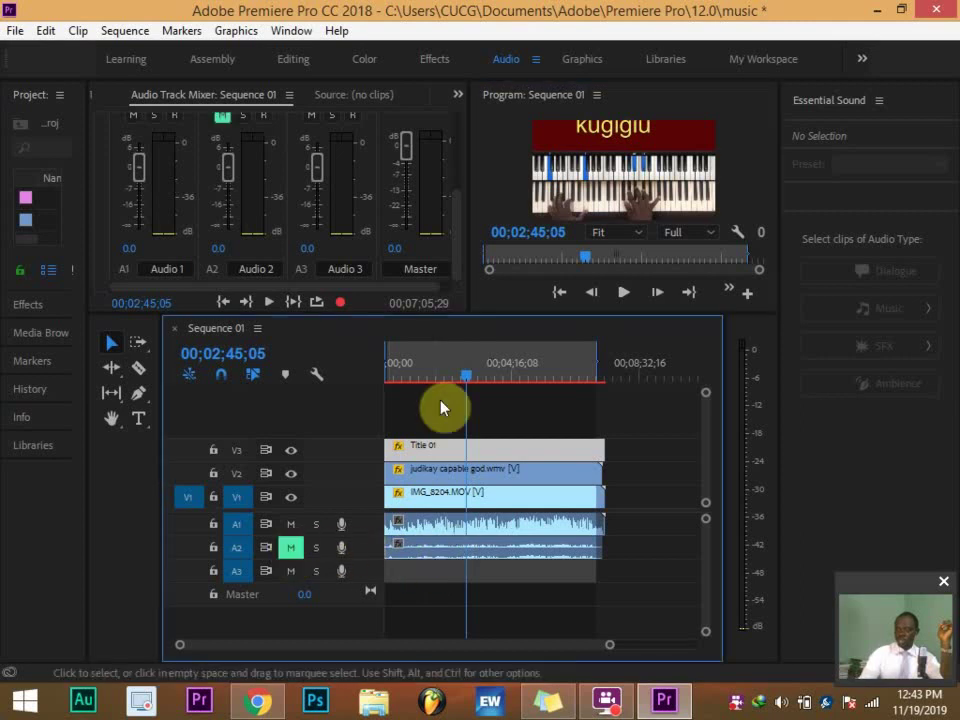
{"action": "left_click", "coordinate": [624, 292]}
{"action": "left_click", "coordinate": [624, 292]}
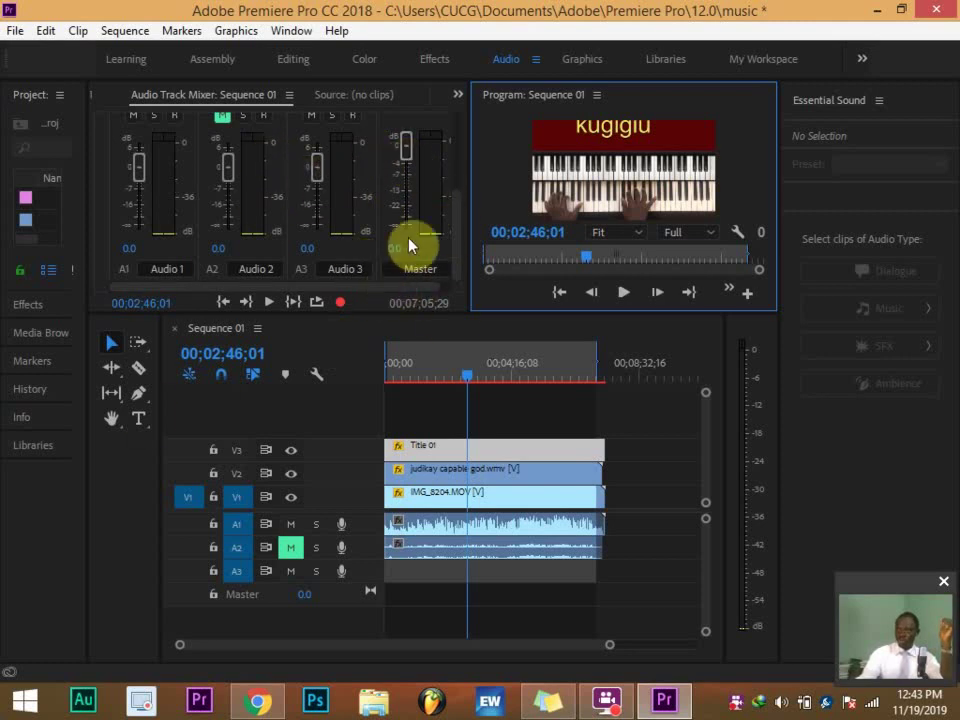
Step: Lower the Master fader to -15.9 dB during playback, then switch to the Color workspace
{"action": "left_click", "coordinate": [624, 292]}
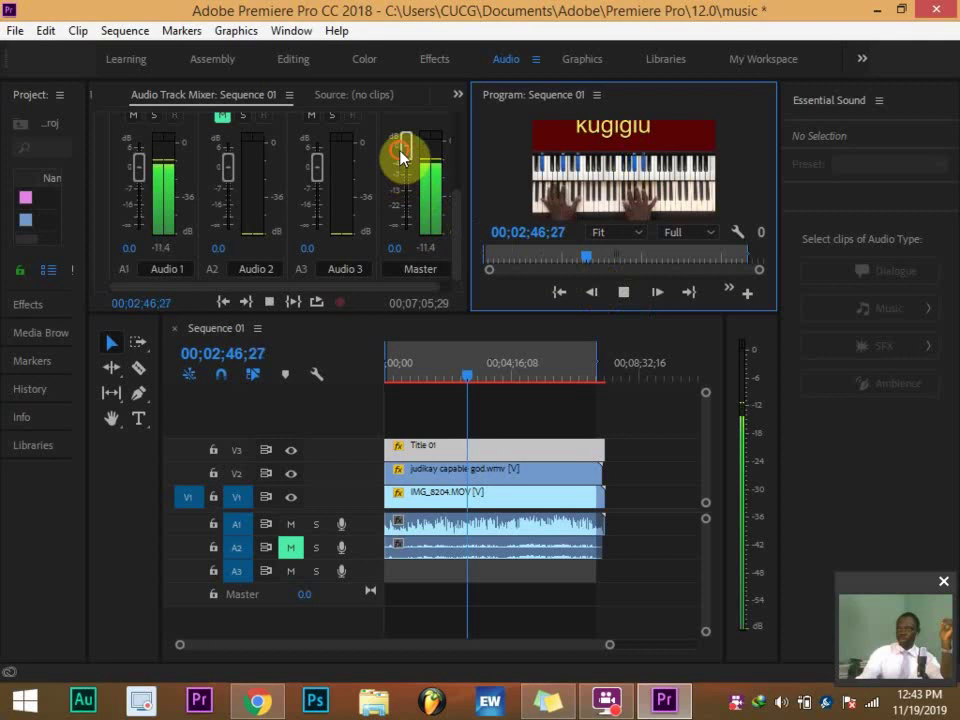
{"action": "left_click_drag", "start_coordinate": [403, 150], "coordinate": [407, 204]}
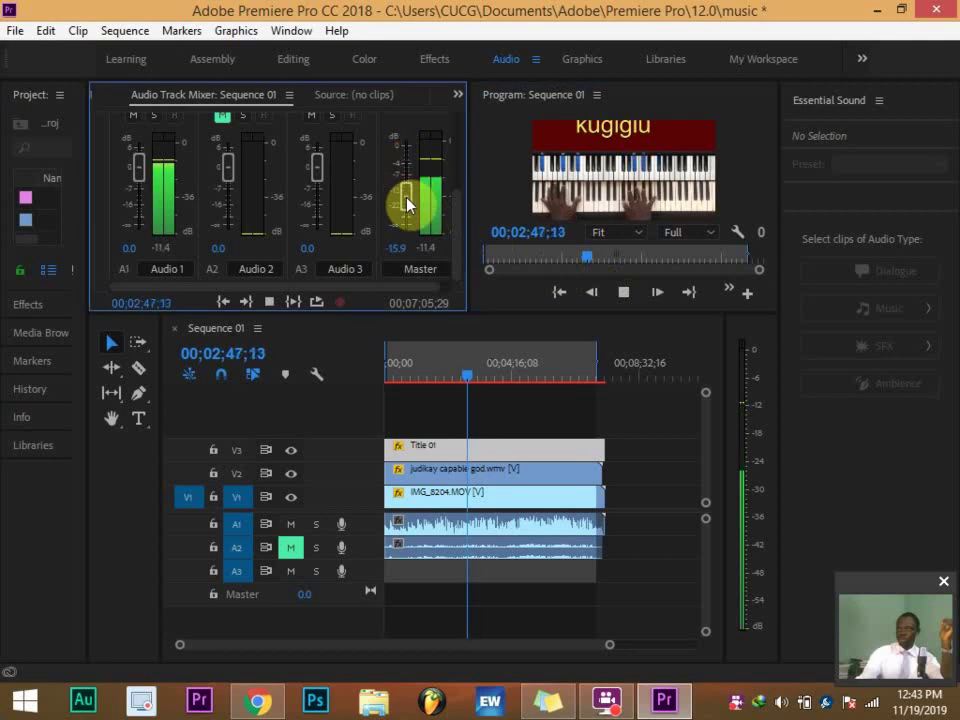
{"action": "left_click", "coordinate": [622, 292]}
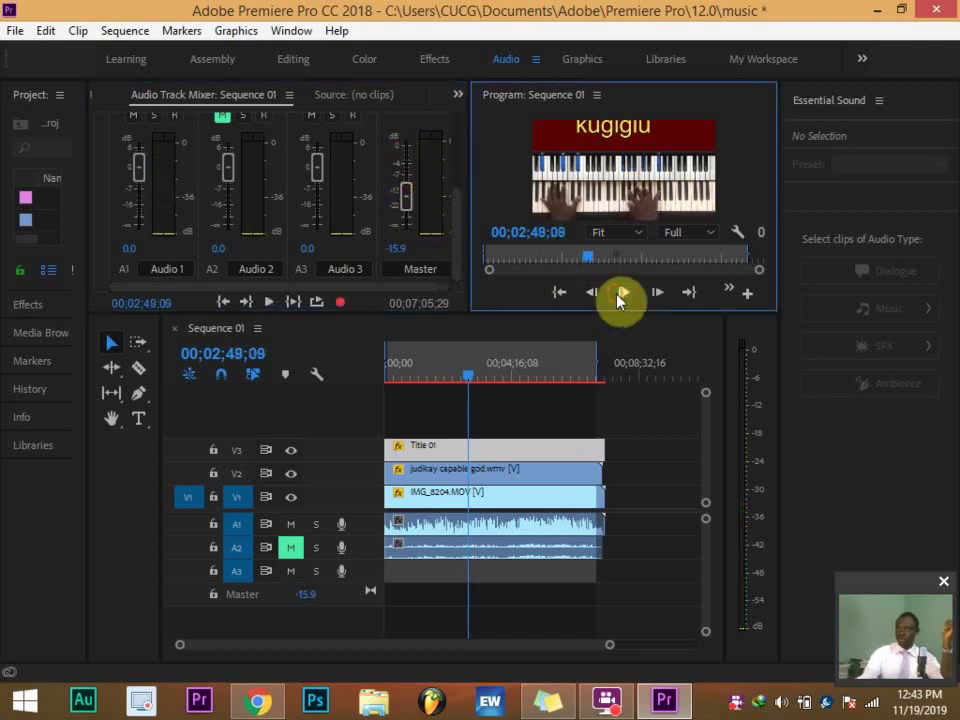
{"action": "left_click", "coordinate": [364, 62]}
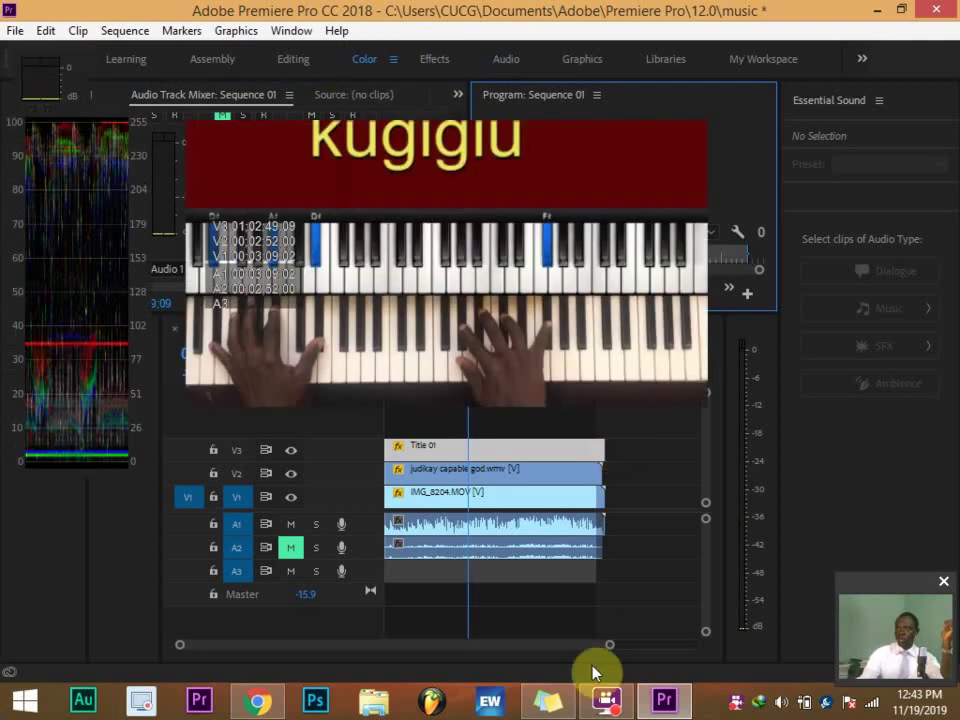
Step: Select IMG_8204.MOV and apply Auto in Lumetri Color's Basic Correction
{"action": "left_click", "coordinate": [527, 598]}
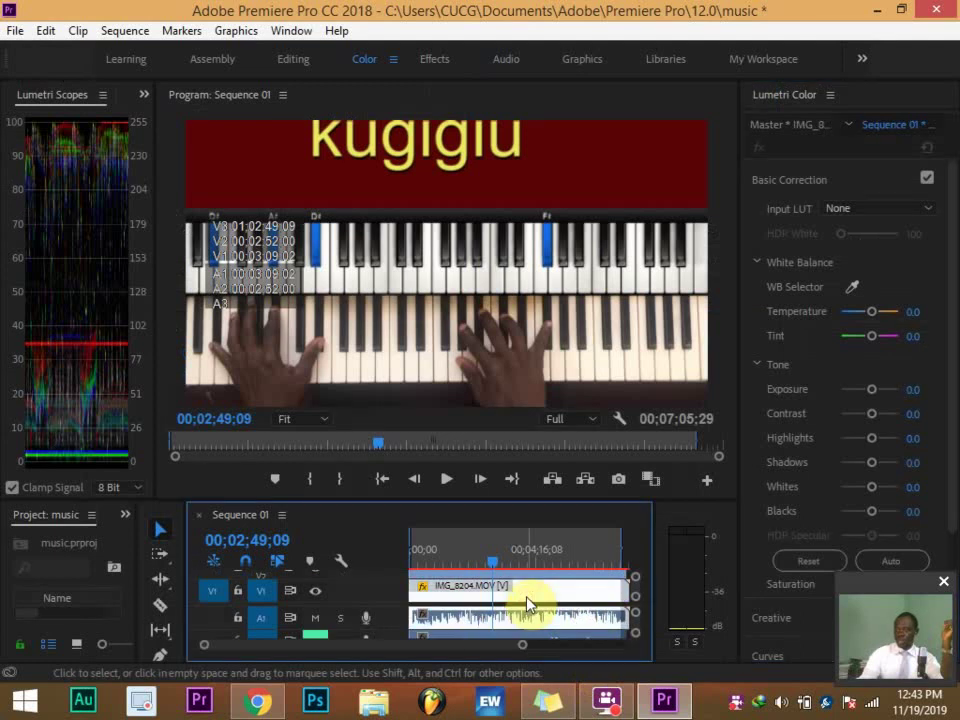
{"action": "left_click", "coordinate": [886, 563]}
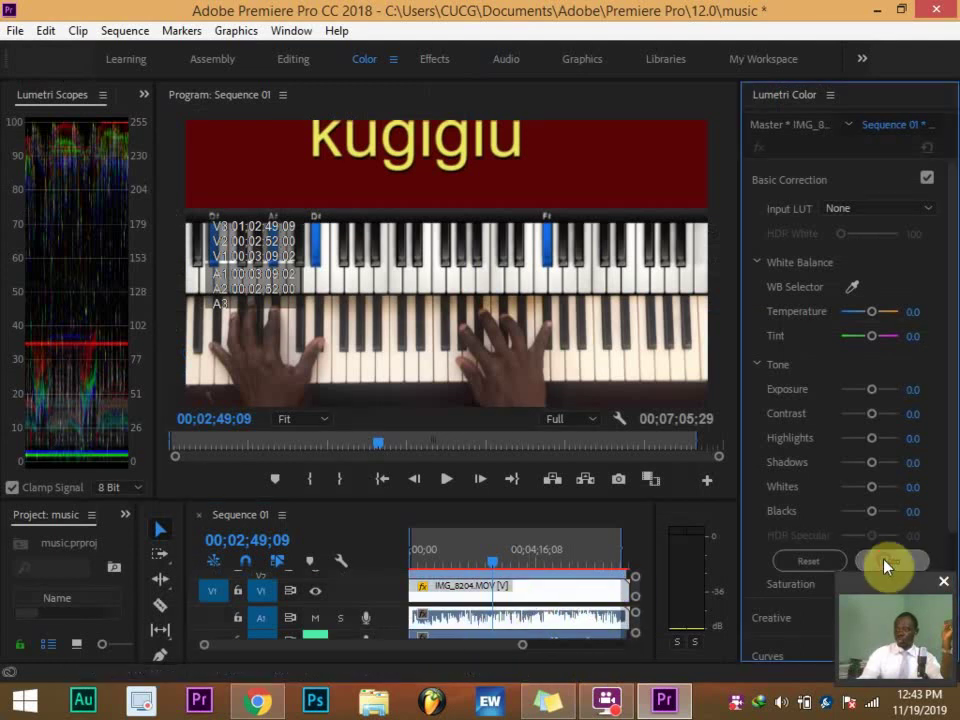